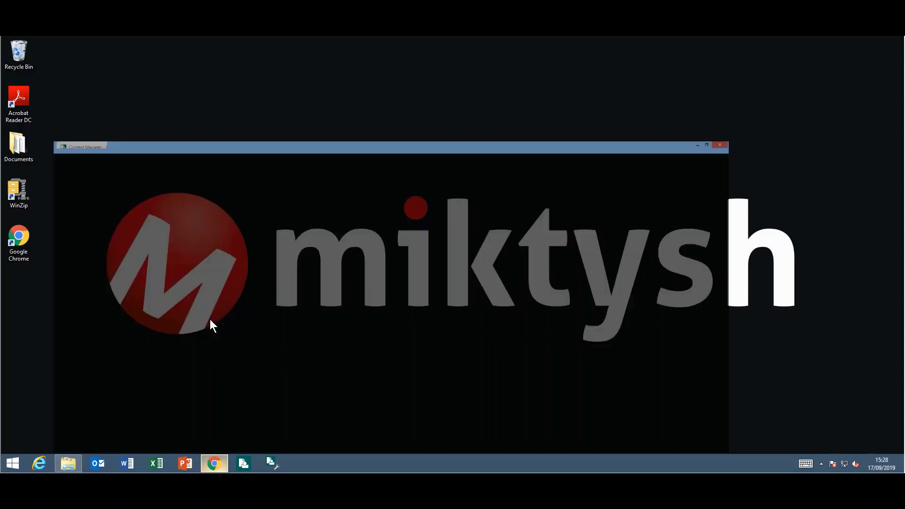
- Check in both Position Description files and Selection Criteria - Manager.docx from the Training Documents folder to Content Manager as Document records
{"action": "left_click", "coordinate": [215, 463]}
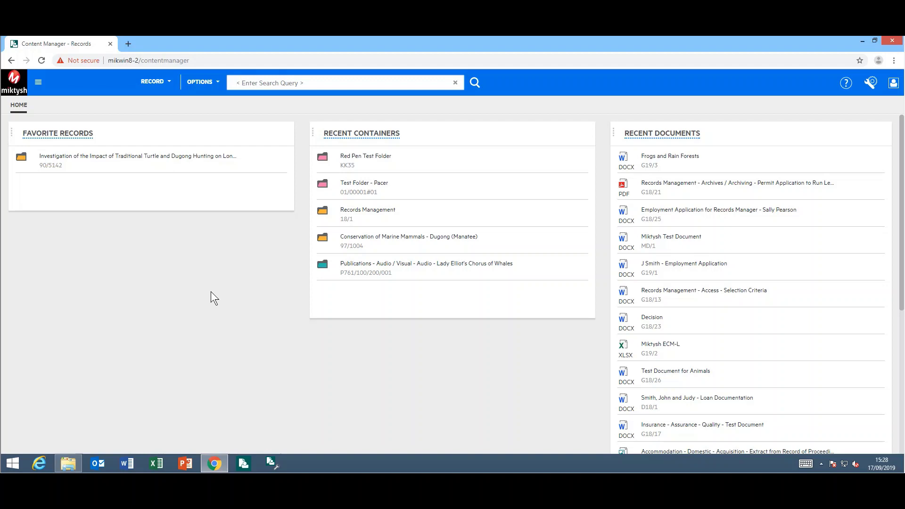
{"action": "left_click", "coordinate": [66, 464]}
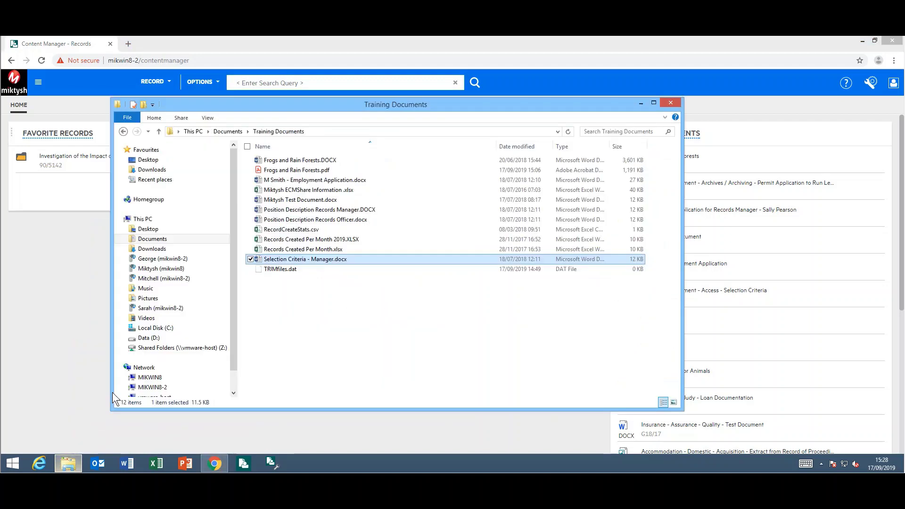
{"action": "left_click", "coordinate": [283, 220], "text": "ctrl"}
{"action": "left_click", "coordinate": [286, 210], "text": "ctrl"}
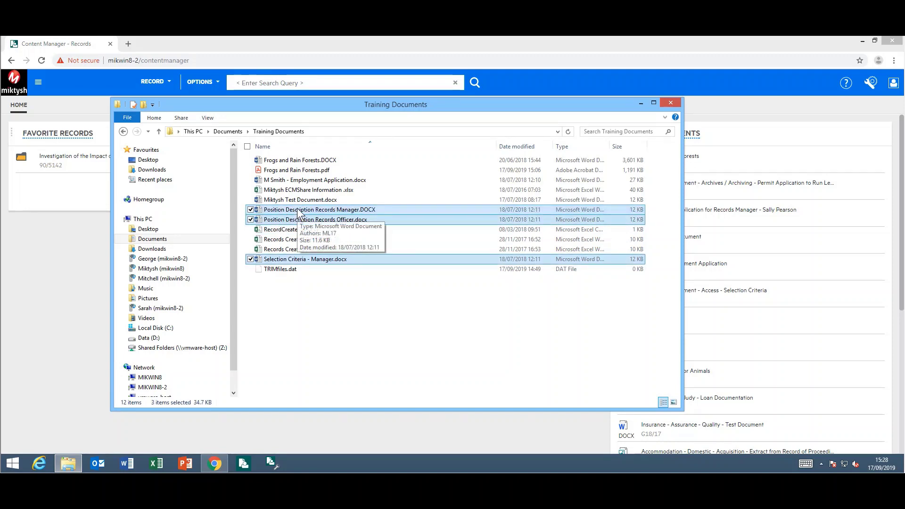
{"action": "left_click_drag", "start_coordinate": [297, 209], "coordinate": [58, 261]}
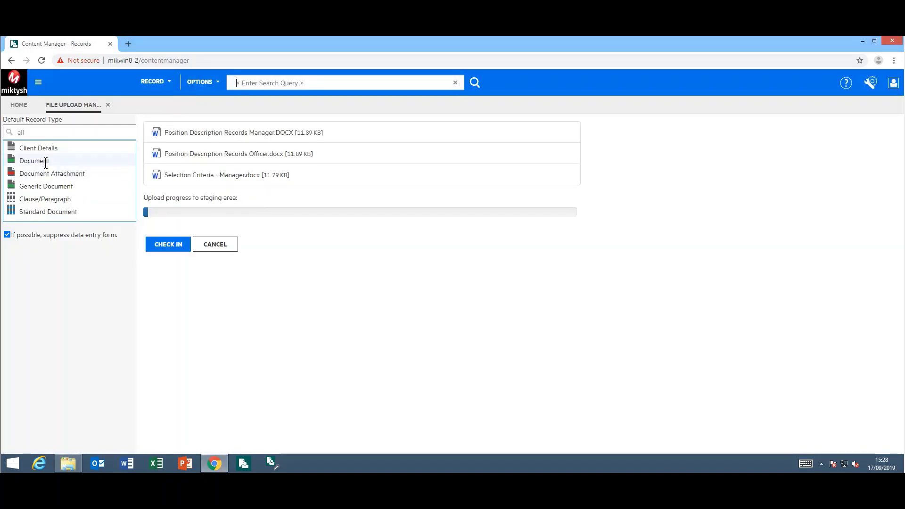
{"action": "left_click", "coordinate": [45, 161]}
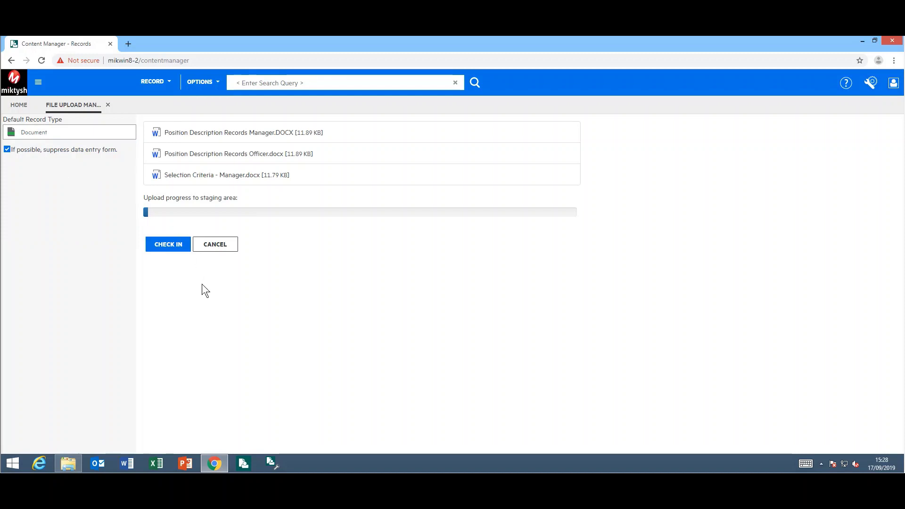
{"action": "left_click", "coordinate": [173, 249]}
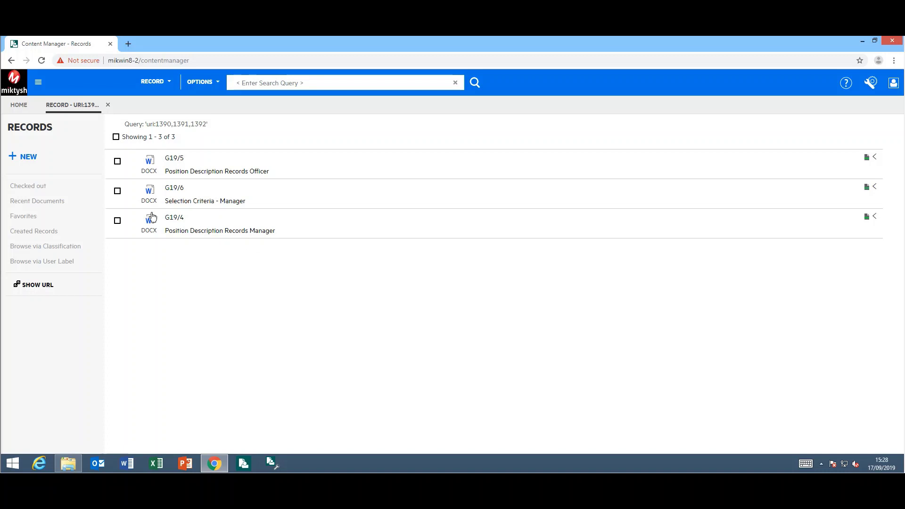
- Select records G19/3, G19/1, G19/4 and G19/6 among the recent documents and download them together
{"action": "left_click", "coordinate": [56, 202]}
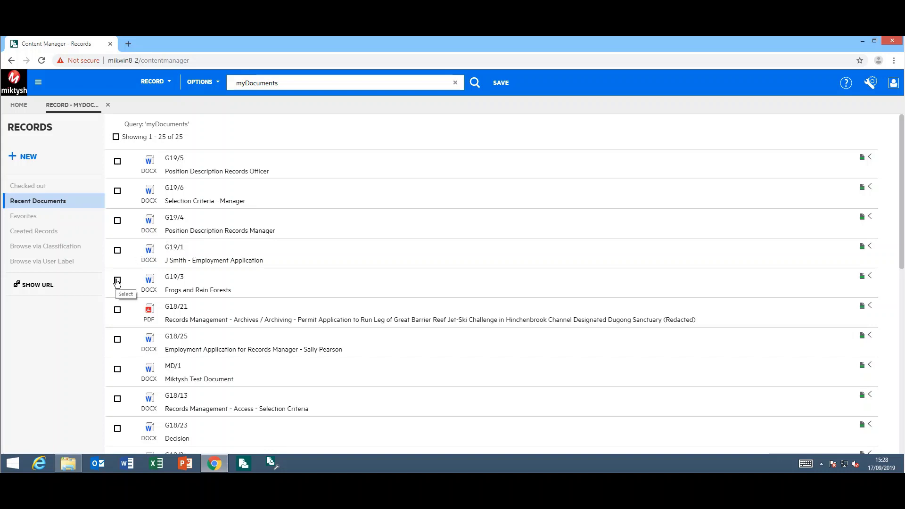
{"action": "left_click", "coordinate": [118, 281]}
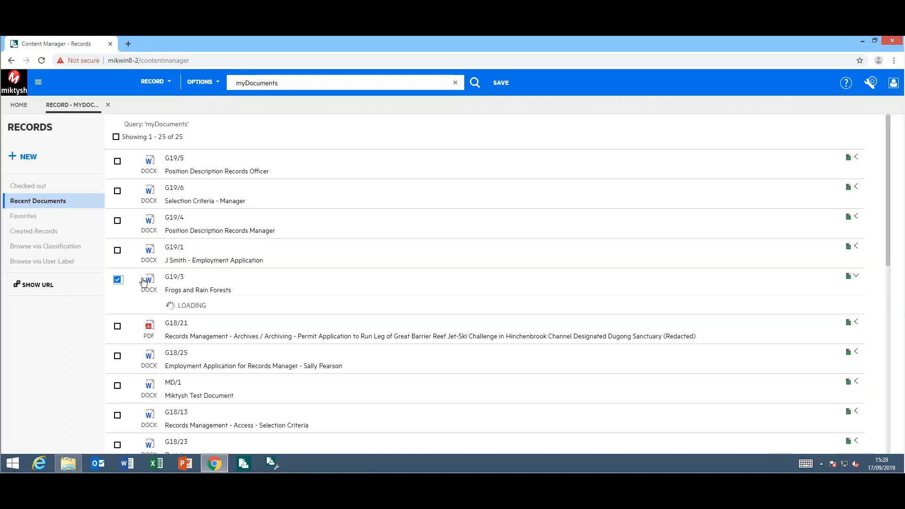
{"action": "left_click", "coordinate": [117, 251]}
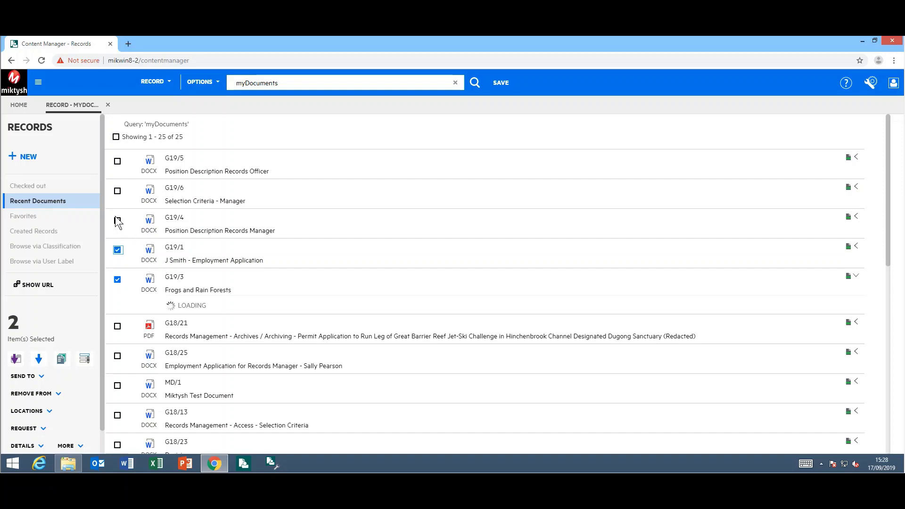
{"action": "left_click", "coordinate": [117, 220]}
{"action": "left_click", "coordinate": [118, 192]}
{"action": "scroll", "coordinate": [56, 324], "scroll_direction": "down", "scroll_amount": 2}
{"action": "scroll", "coordinate": [60, 324], "scroll_direction": "down", "scroll_amount": 1}
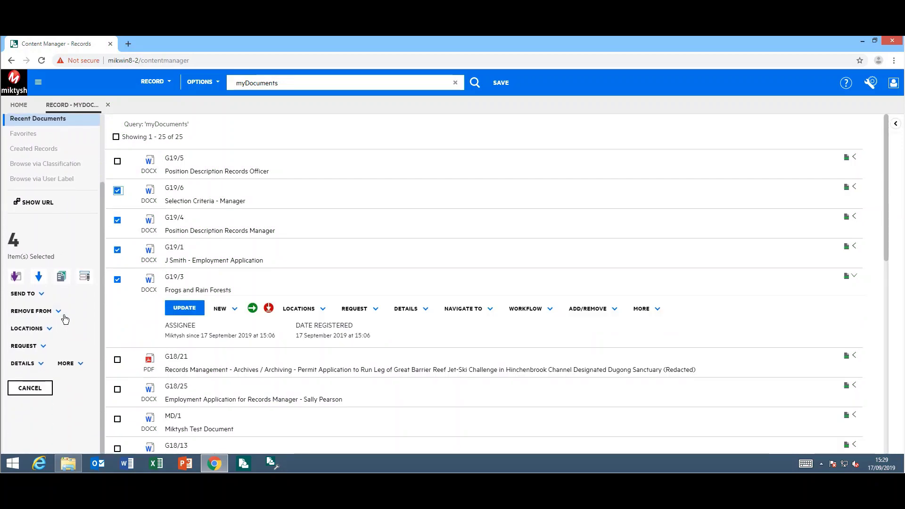
{"action": "left_click", "coordinate": [41, 280]}
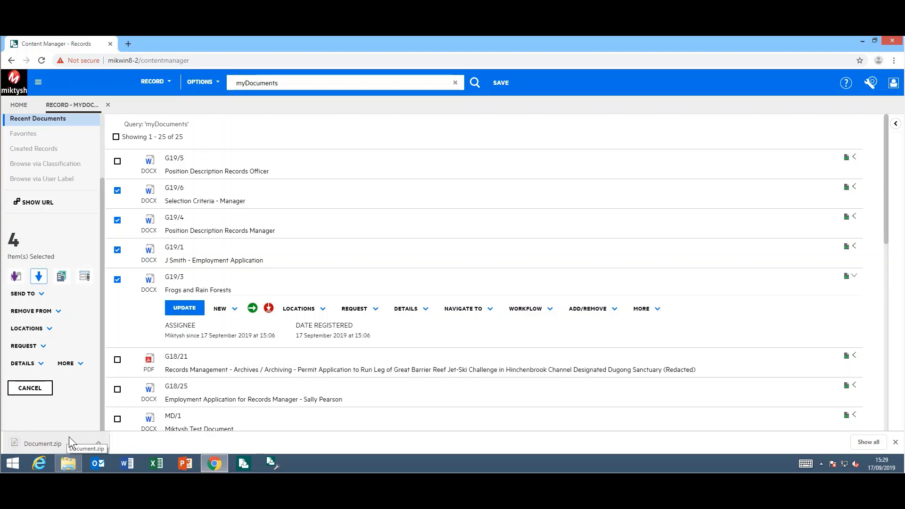
- Open the downloaded Document.zip from its folder with File Explorer, inspect its contents, and return to the records list
{"action": "left_click", "coordinate": [99, 444]}
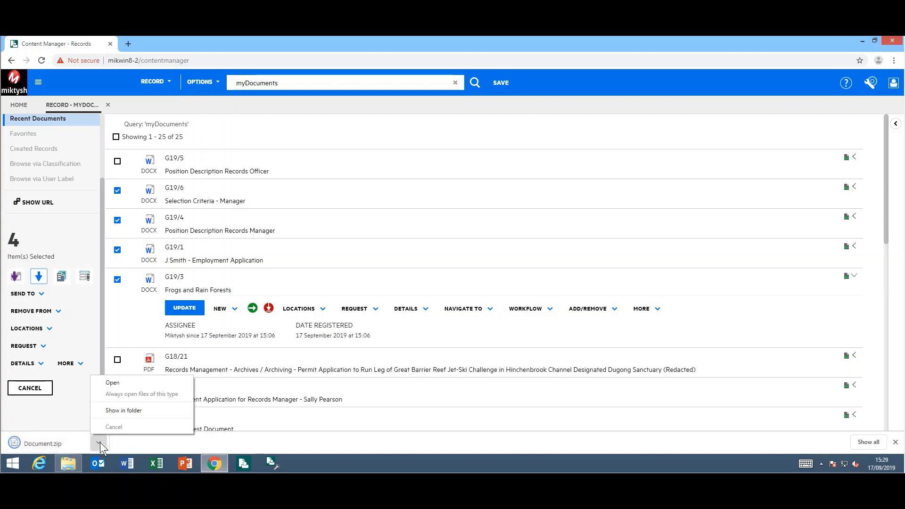
{"action": "left_click", "coordinate": [124, 410]}
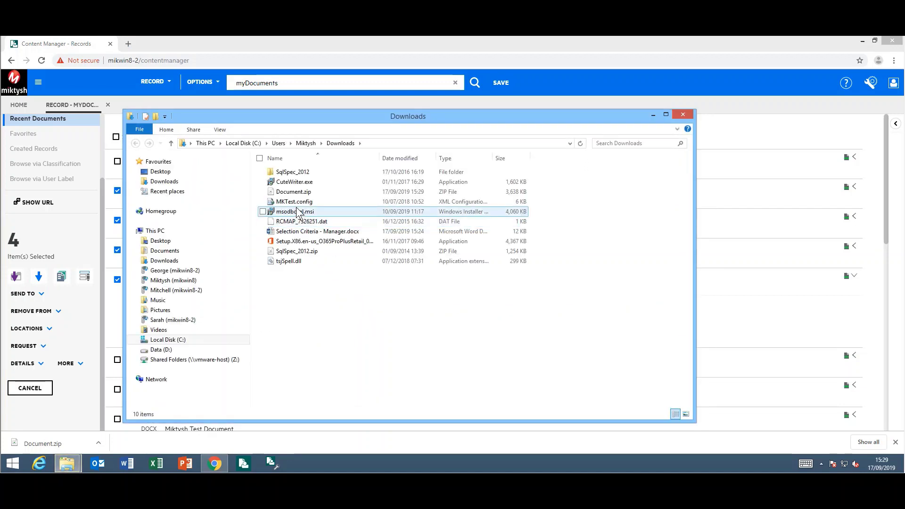
{"action": "double_click", "coordinate": [291, 193]}
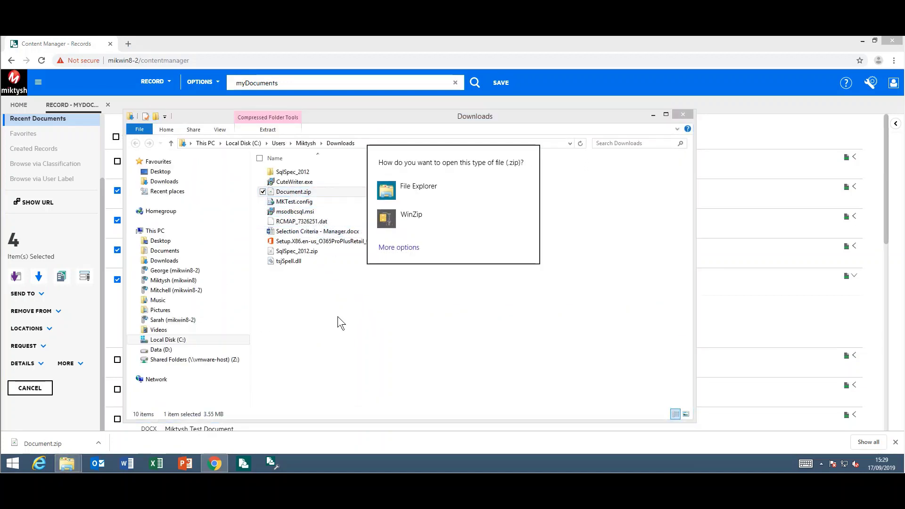
{"action": "left_click", "coordinate": [400, 187]}
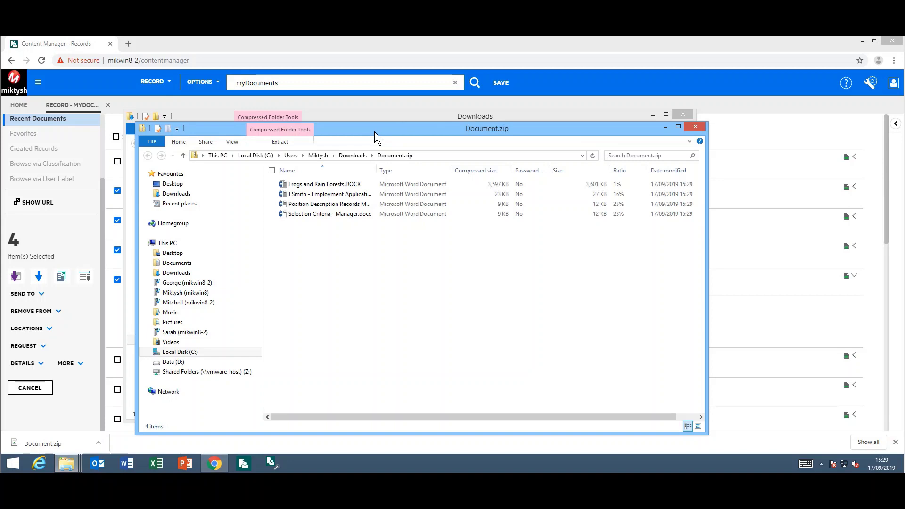
{"action": "left_click", "coordinate": [695, 127]}
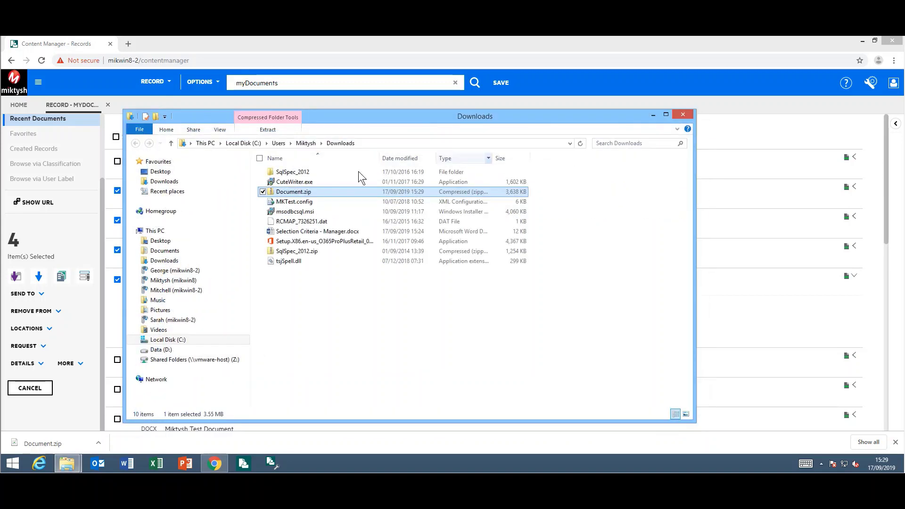
{"action": "left_click", "coordinate": [650, 114]}
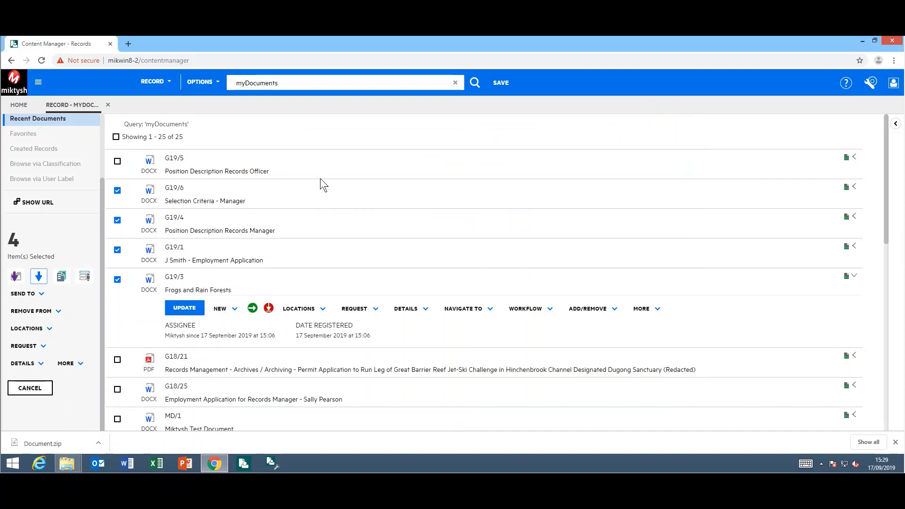
- Close the recent documents results, clear the old query, and run a Document Content search for "employment" built in the Search Editor
{"action": "left_click", "coordinate": [108, 106]}
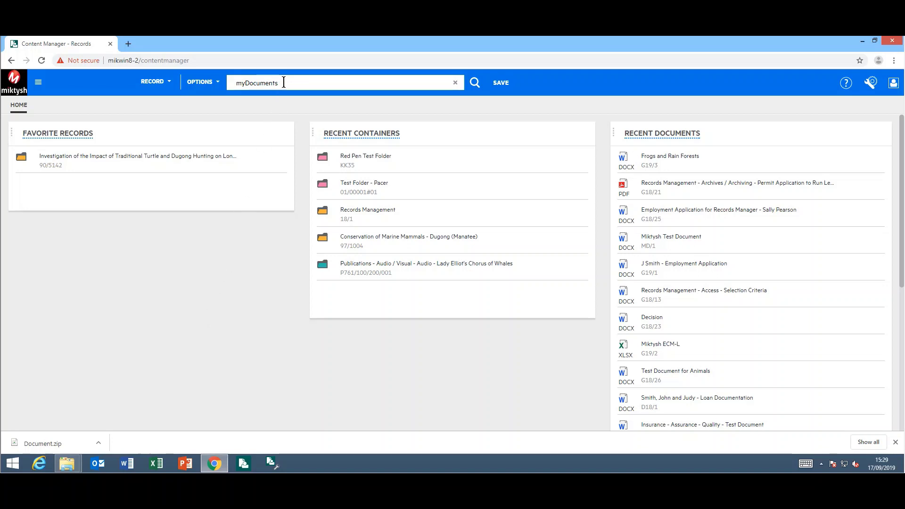
{"action": "left_click_drag", "start_coordinate": [282, 84], "coordinate": [228, 85]}
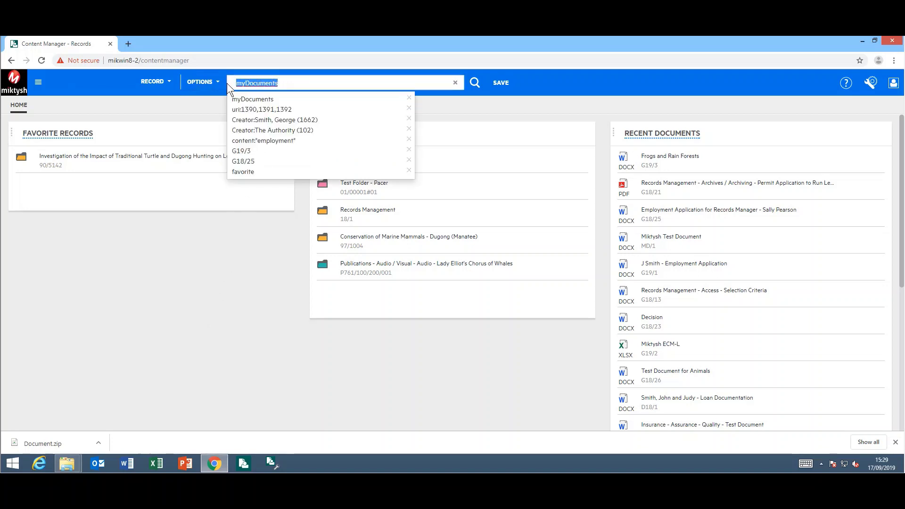
{"action": "key", "text": "Delete"}
{"action": "left_click", "coordinate": [218, 85]}
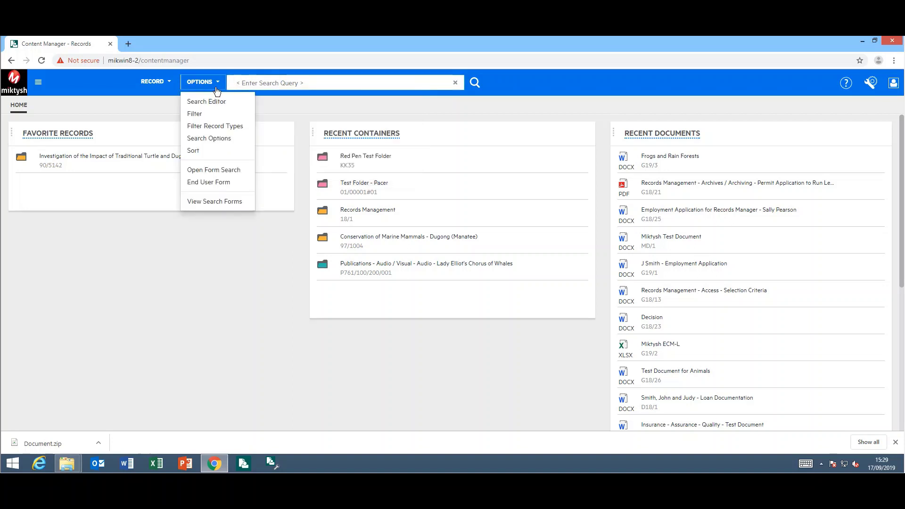
{"action": "left_click", "coordinate": [211, 102]}
{"action": "left_click", "coordinate": [128, 131]}
{"action": "type", "text": "document content"}
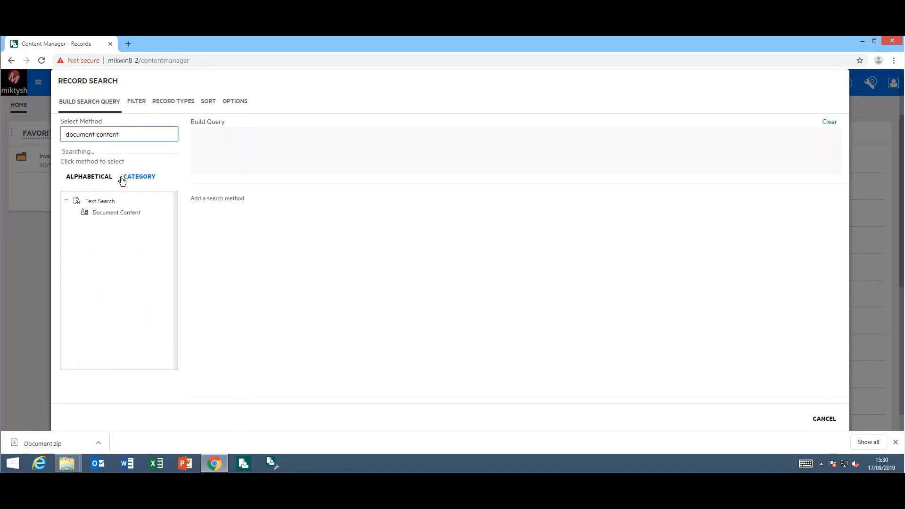
{"action": "left_click", "coordinate": [114, 213]}
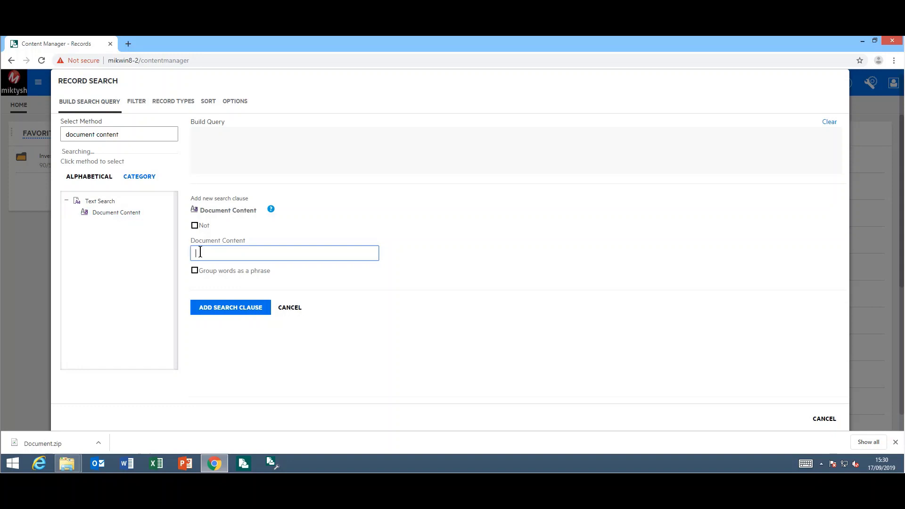
{"action": "type", "text": "employment"}
{"action": "left_click", "coordinate": [230, 307]}
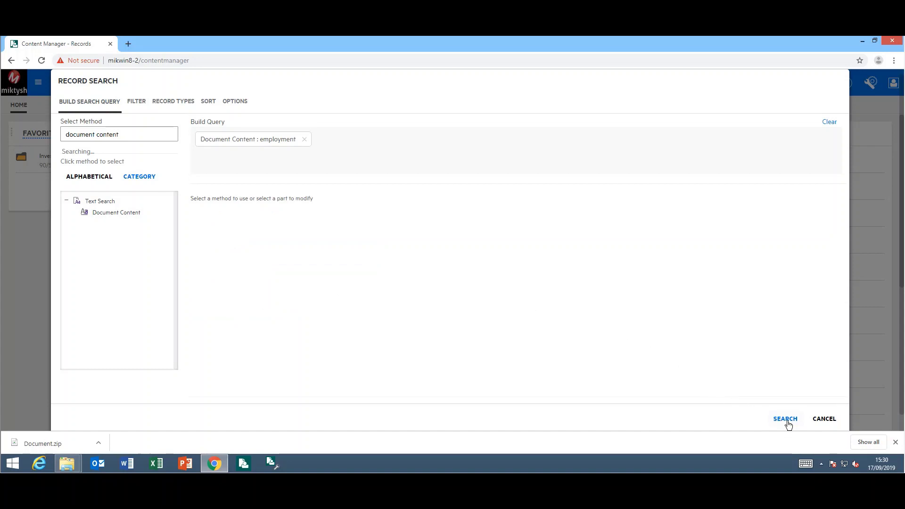
{"action": "left_click", "coordinate": [786, 418]}
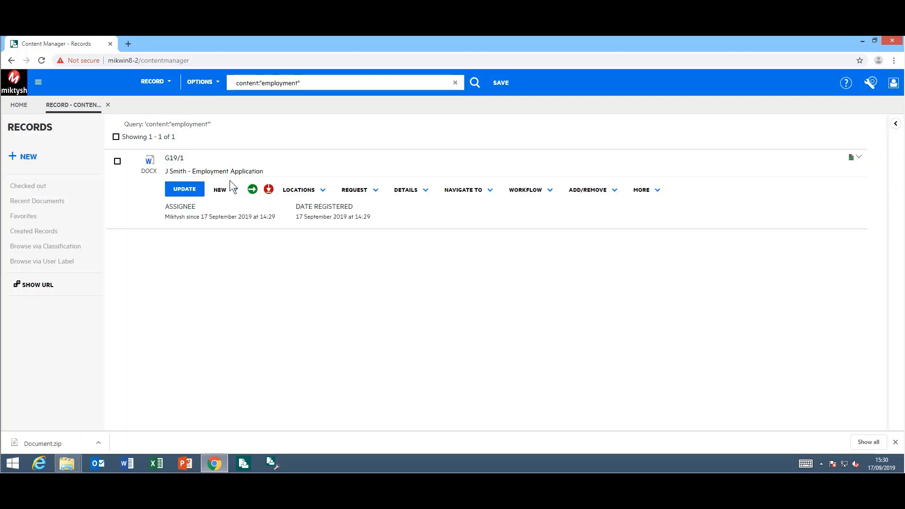
- Preview the employment application G19/1, look through it for highlighted occurrences of the search word, and close the preview
{"action": "left_click", "coordinate": [150, 163]}
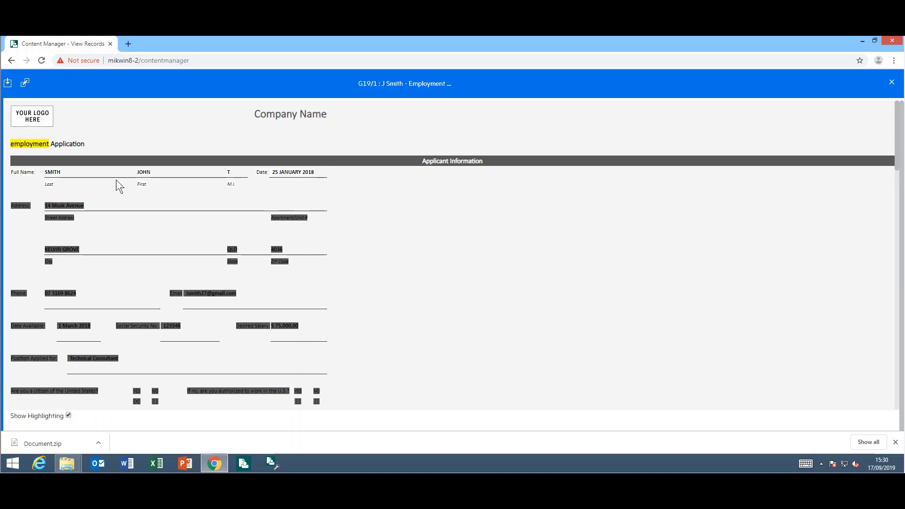
{"action": "scroll", "coordinate": [375, 246], "scroll_direction": "down", "scroll_amount": 5}
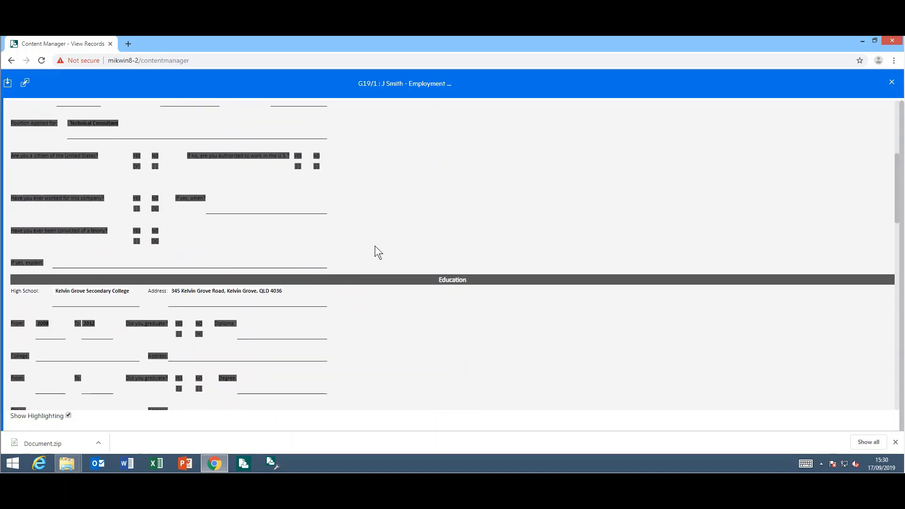
{"action": "scroll", "coordinate": [375, 246], "scroll_direction": "down", "scroll_amount": 6}
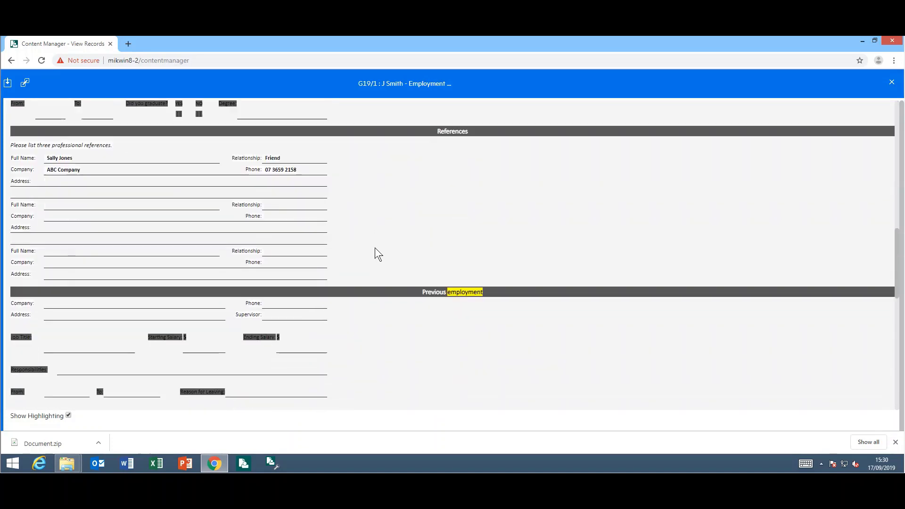
{"action": "scroll", "coordinate": [376, 250], "scroll_direction": "down", "scroll_amount": 2}
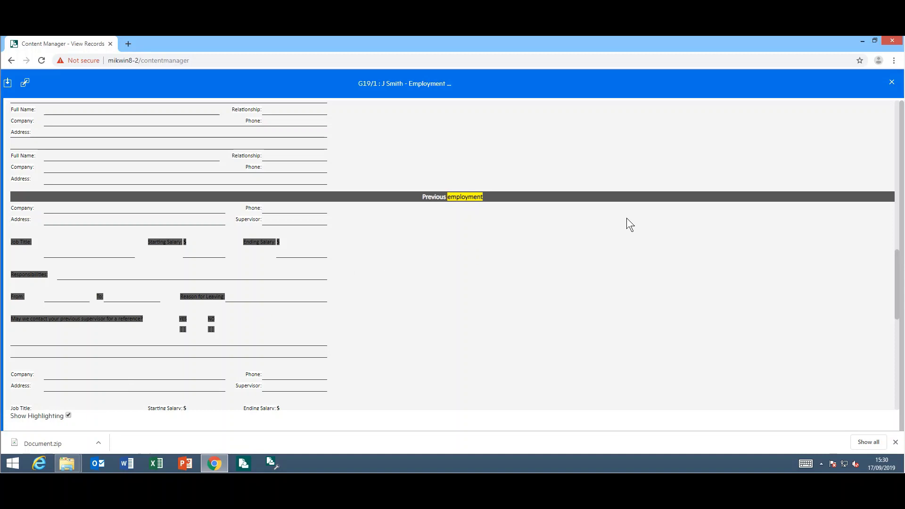
{"action": "left_click", "coordinate": [892, 82]}
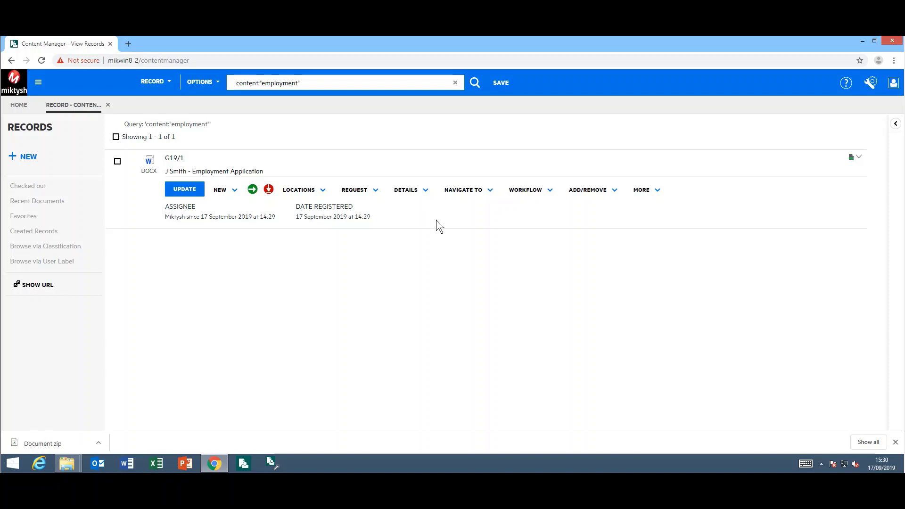
- Close the content search results and search for record g19/3 instead
{"action": "left_click", "coordinate": [110, 107]}
{"action": "left_click_drag", "start_coordinate": [309, 83], "coordinate": [218, 85]}
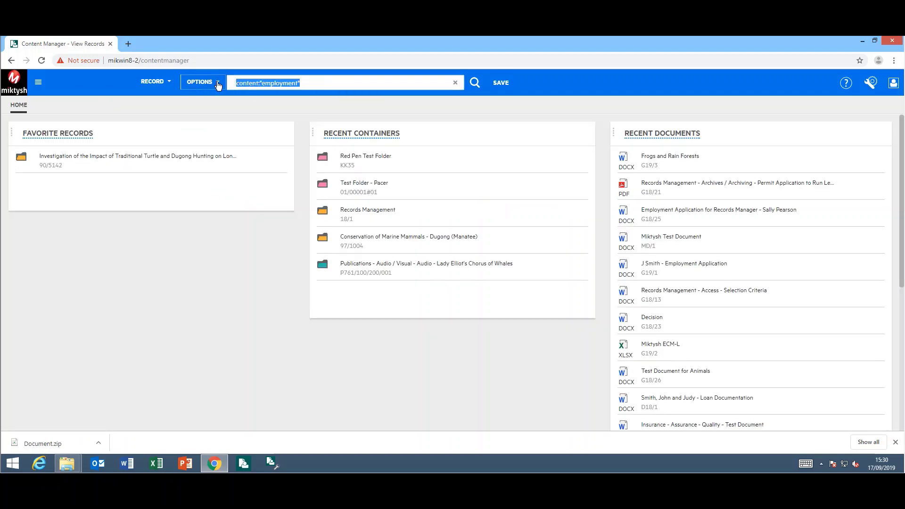
{"action": "type", "text": "g1"}
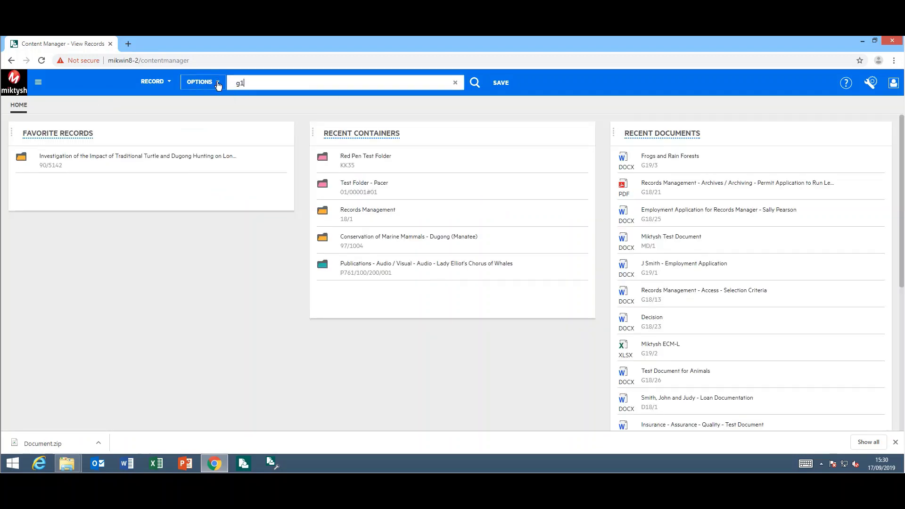
{"action": "type", "text": "9/3"}
{"action": "key", "text": "Return"}
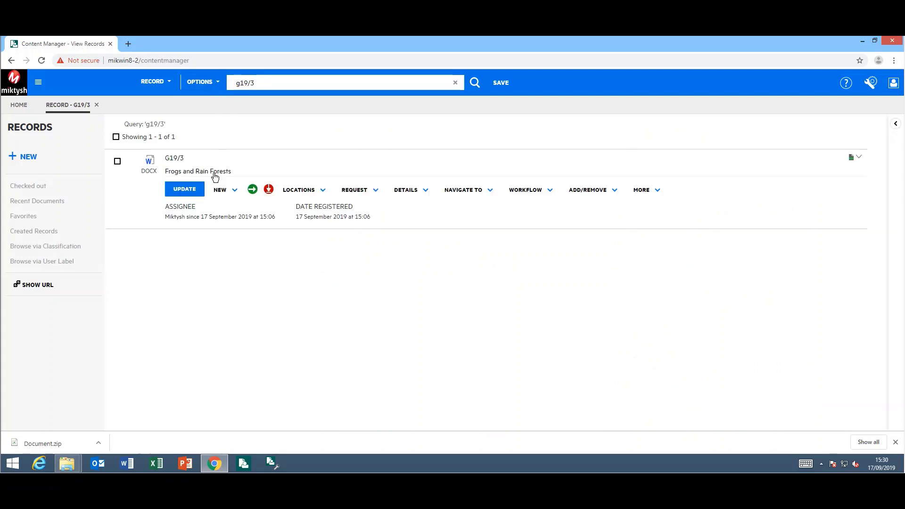
- Preview the Frogs and Rain Forests record and select its Long Term Storage (PDF) rendition in the list of renditions
{"action": "left_click", "coordinate": [150, 164]}
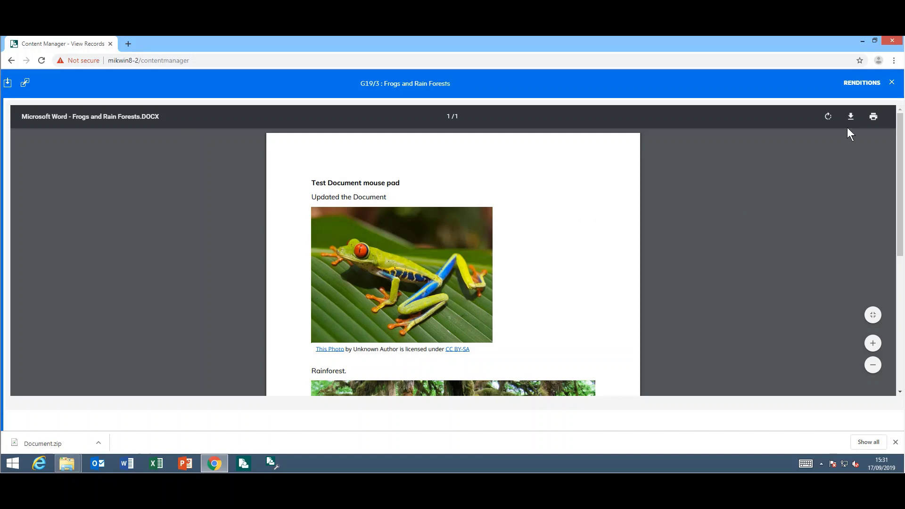
{"action": "left_click", "coordinate": [861, 86]}
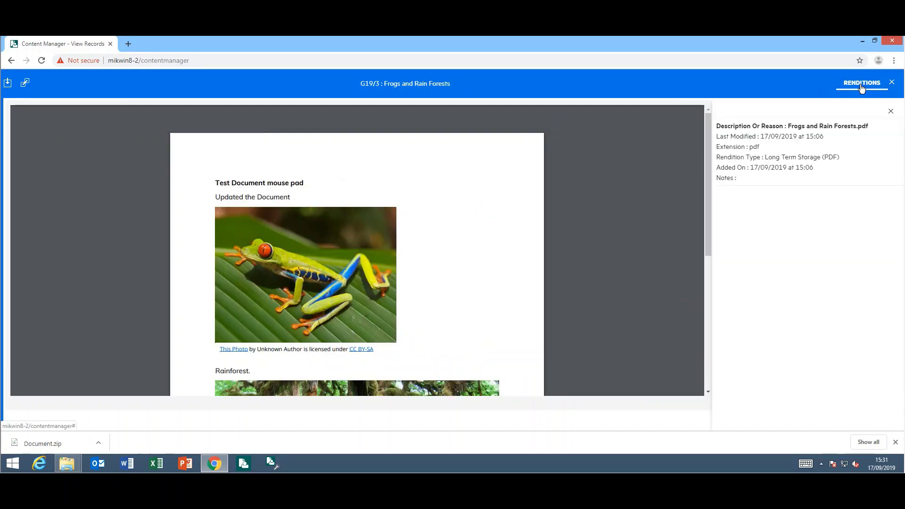
{"action": "left_click", "coordinate": [811, 148]}
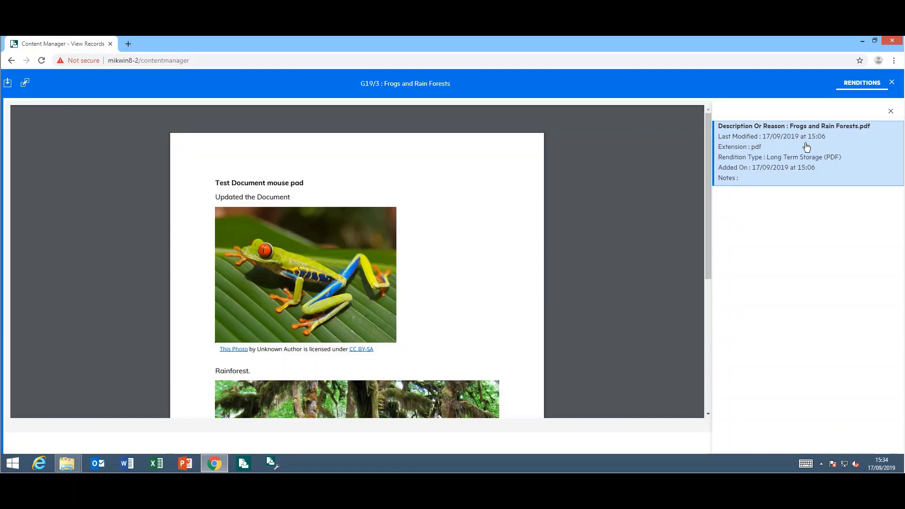
- Close the renditions list, the Frogs and Rain Forests preview, and the g19/3 search results
{"action": "left_click", "coordinate": [890, 112]}
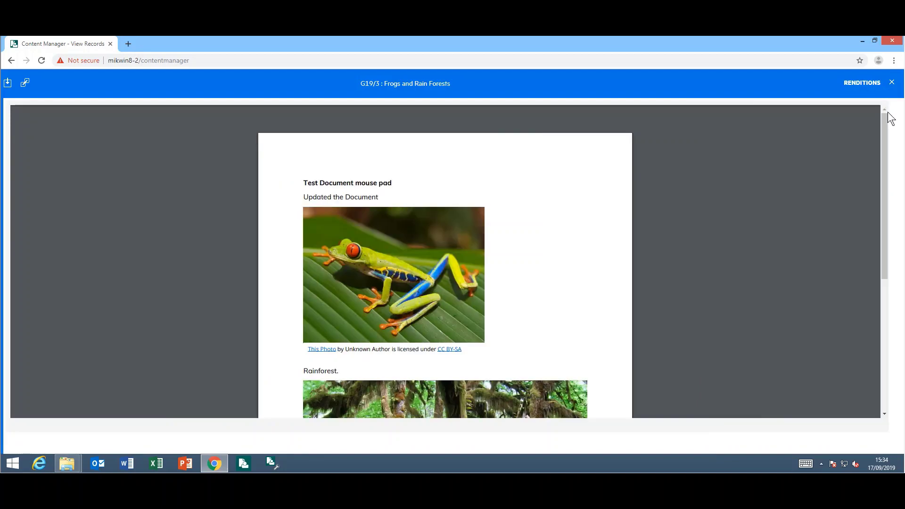
{"action": "left_click", "coordinate": [892, 83]}
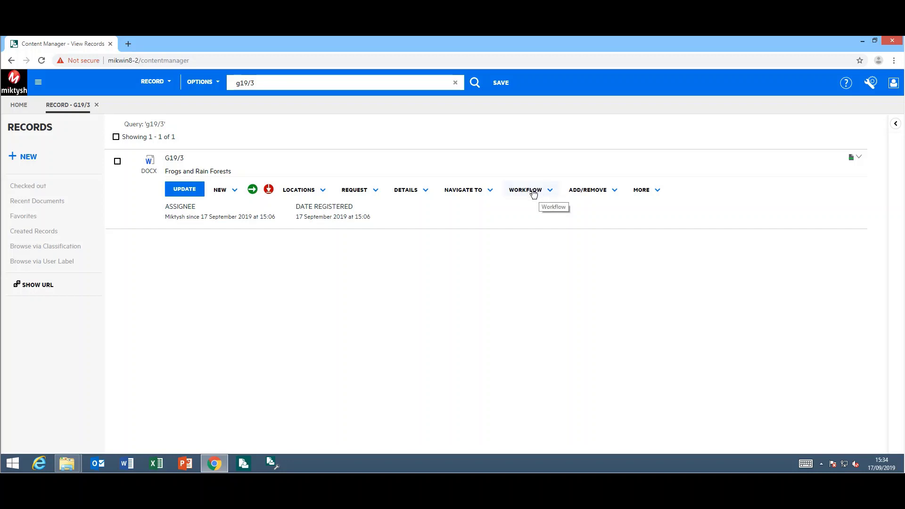
{"action": "left_click", "coordinate": [96, 106]}
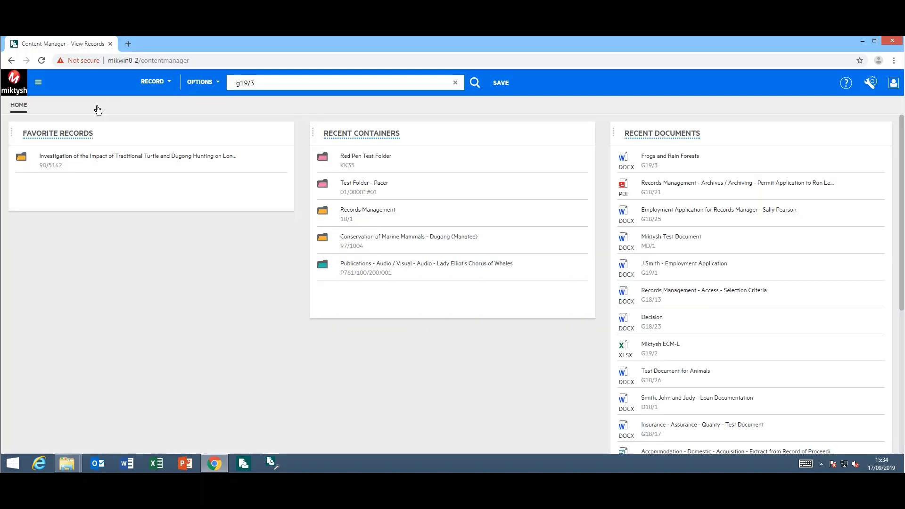
- Start a new Generic Document record from the employment application .docx file in the Training Documents folder
{"action": "mouse_move", "coordinate": [66, 456]}
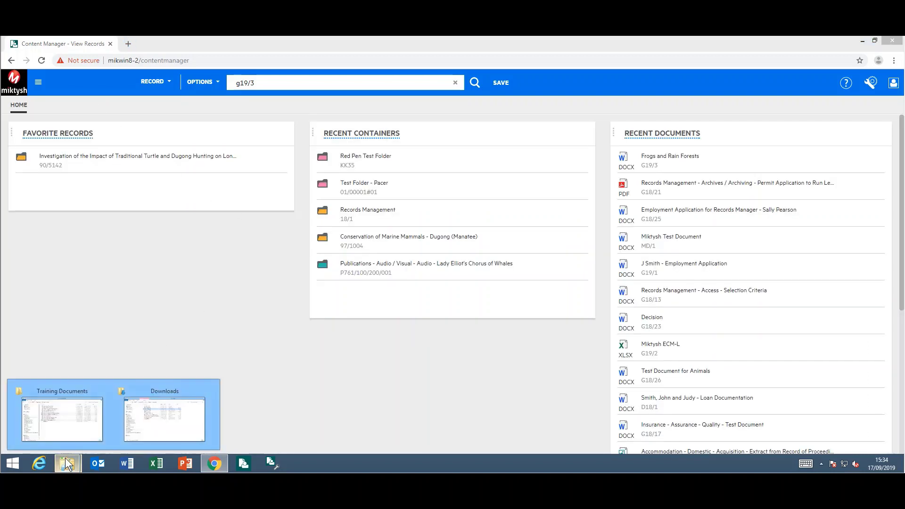
{"action": "left_click", "coordinate": [71, 429]}
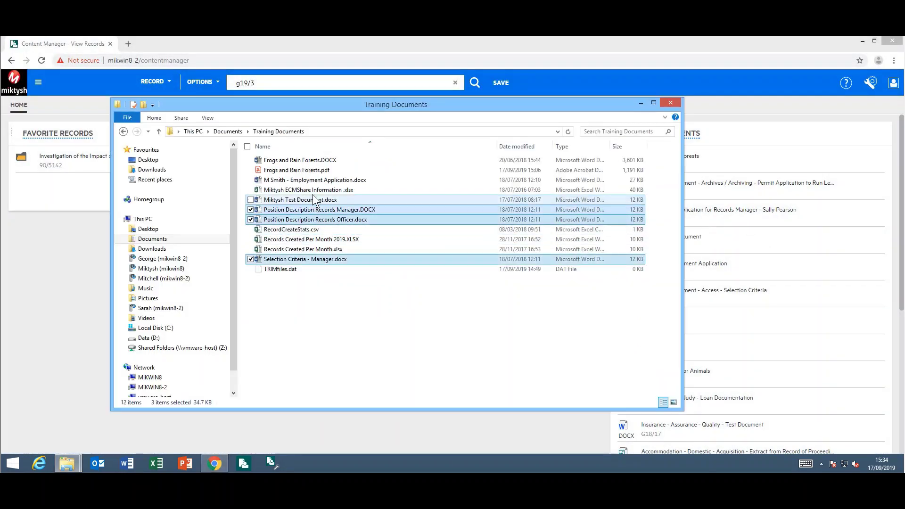
{"action": "left_click", "coordinate": [308, 181]}
{"action": "left_click_drag", "start_coordinate": [309, 183], "coordinate": [69, 262]}
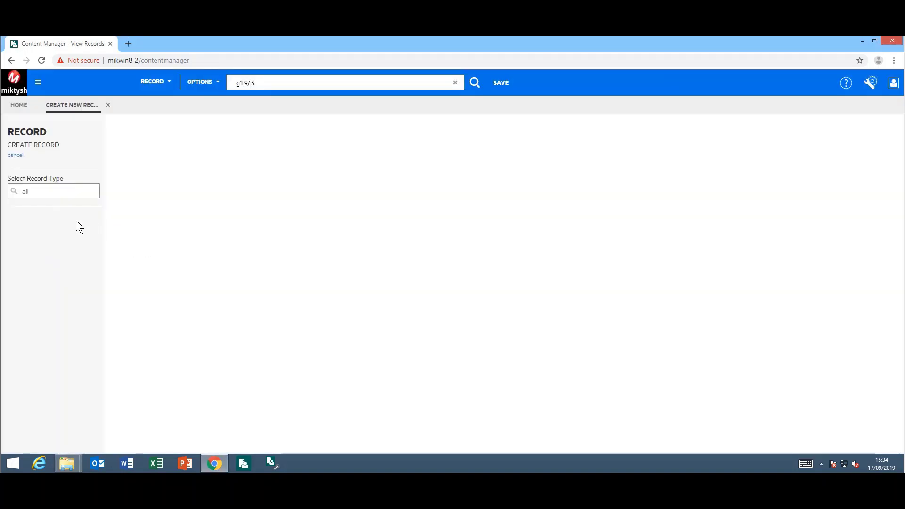
{"action": "left_click", "coordinate": [77, 191]}
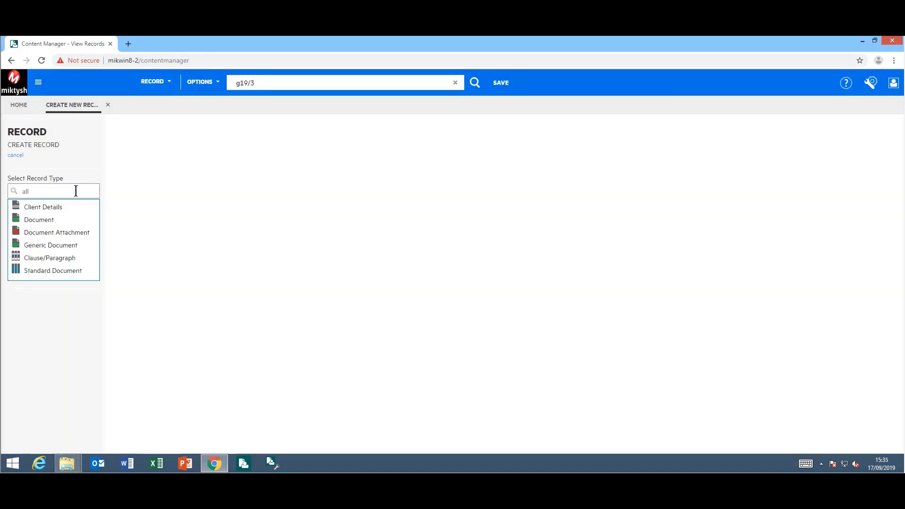
{"action": "left_click", "coordinate": [59, 245]}
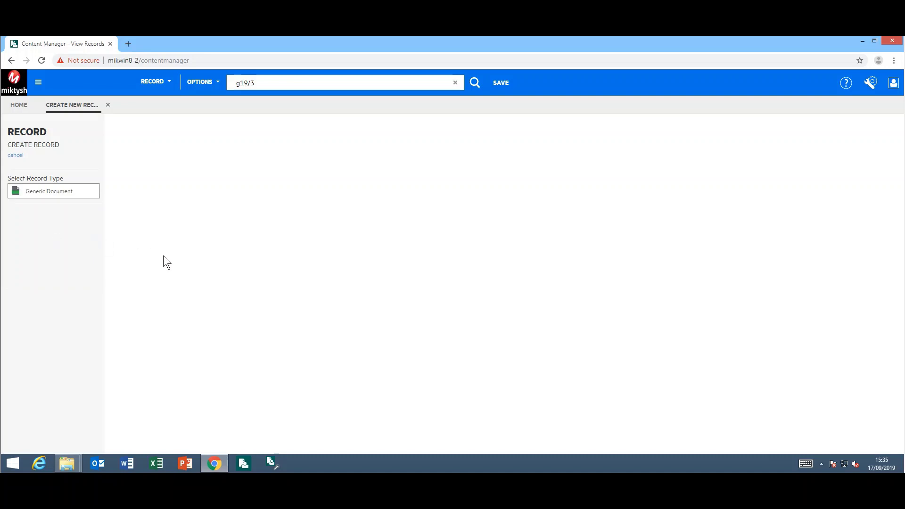
- Extend the new record's title with "- September 2019" and set its container to 18/1
{"action": "type", "text": "M Smith - Employment Application "}
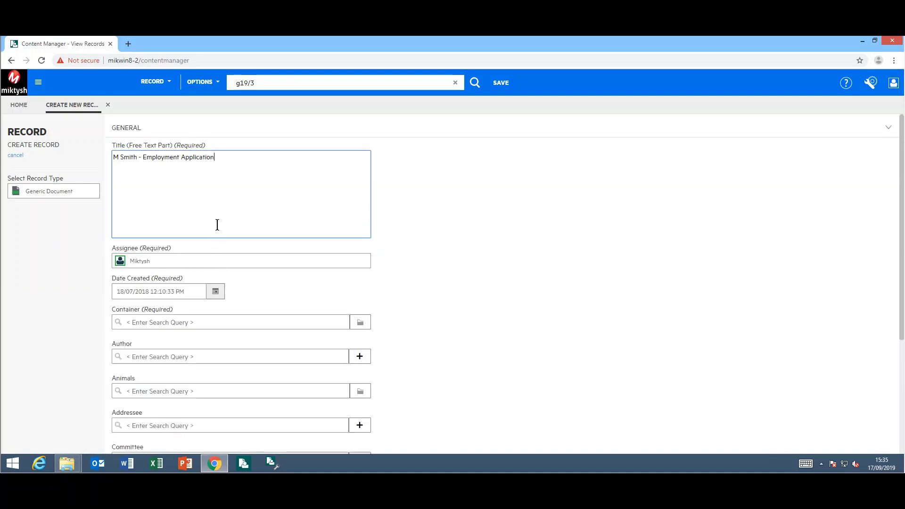
{"action": "type", "text": "- September"}
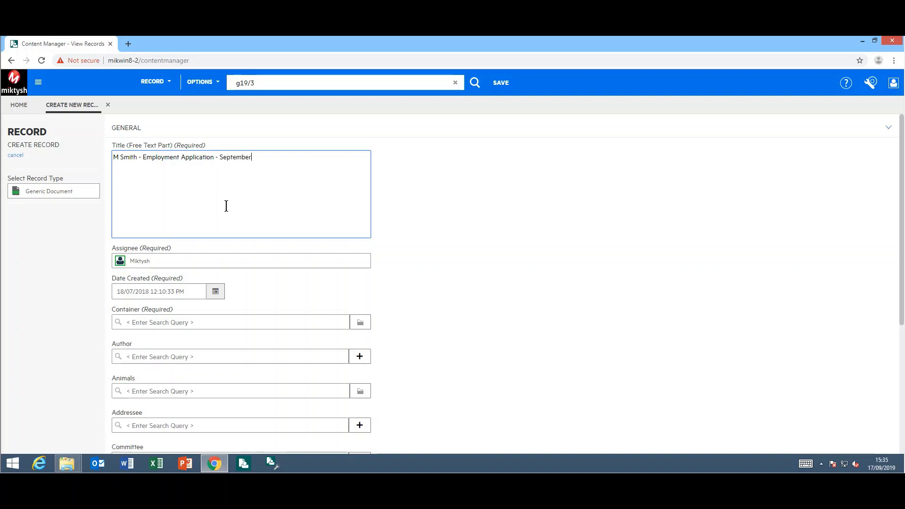
{"action": "type", "text": " 2019"}
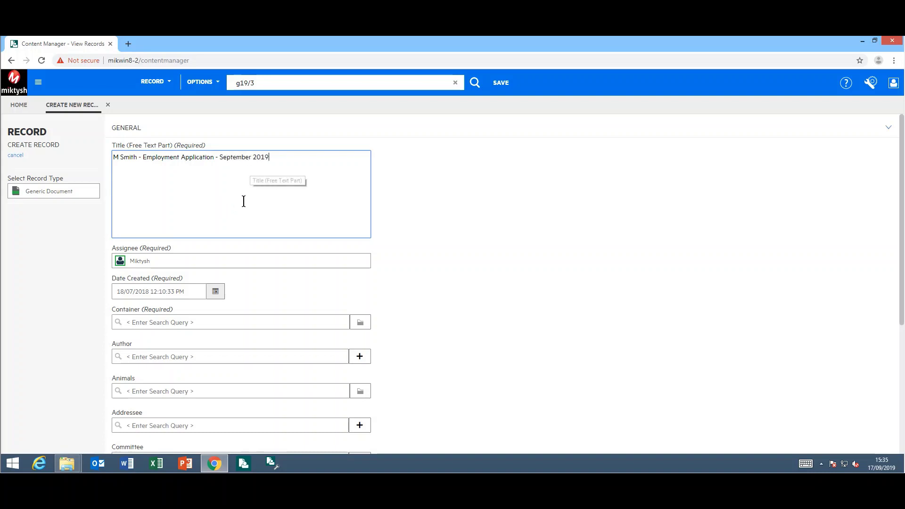
{"action": "scroll", "coordinate": [216, 299], "scroll_direction": "down", "scroll_amount": 1}
{"action": "left_click", "coordinate": [214, 274]}
{"action": "type", "text": "18/1"}
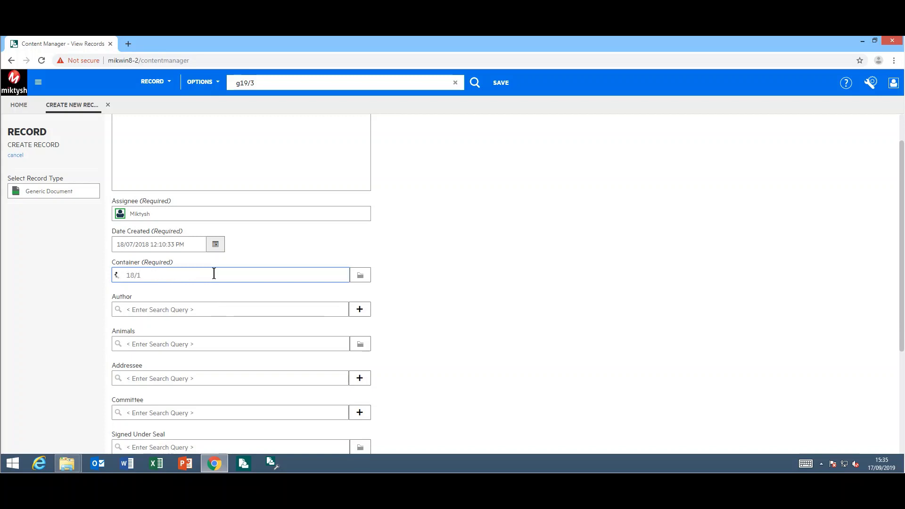
{"action": "left_click", "coordinate": [160, 435]}
{"action": "scroll", "coordinate": [408, 374], "scroll_direction": "down", "scroll_amount": 5}
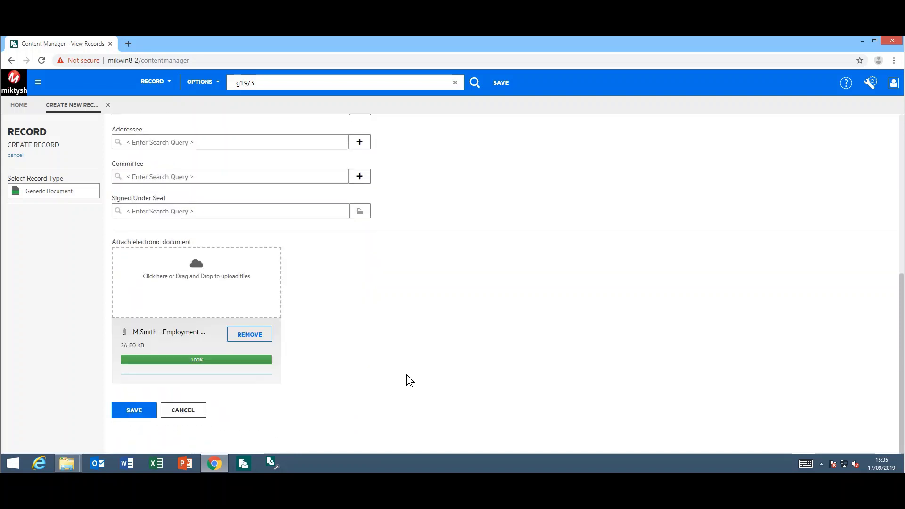
- Save the new record with the formatted number MD/2
{"action": "left_click", "coordinate": [134, 410]}
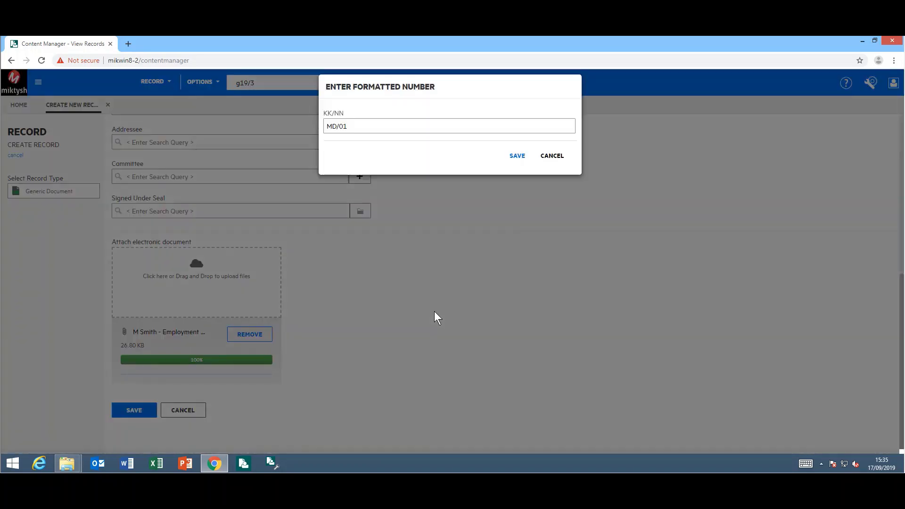
{"action": "left_click", "coordinate": [349, 127]}
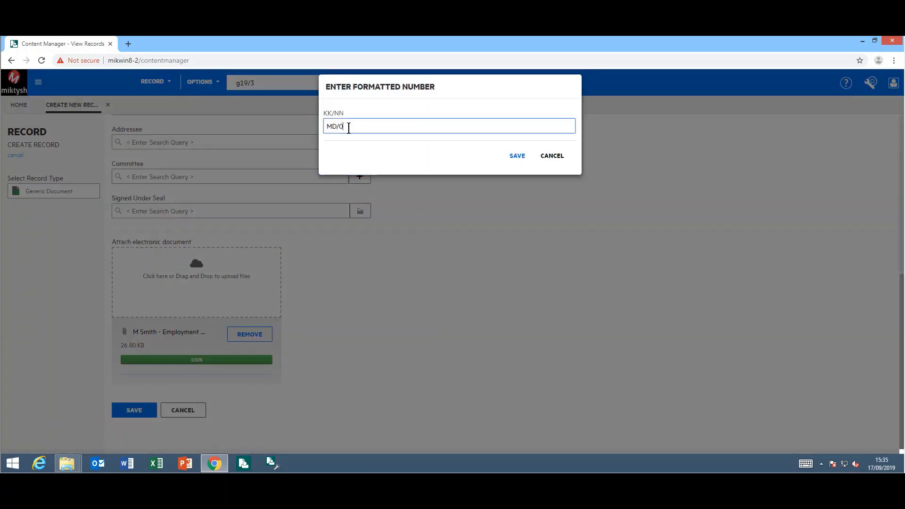
{"action": "left_click", "coordinate": [517, 156]}
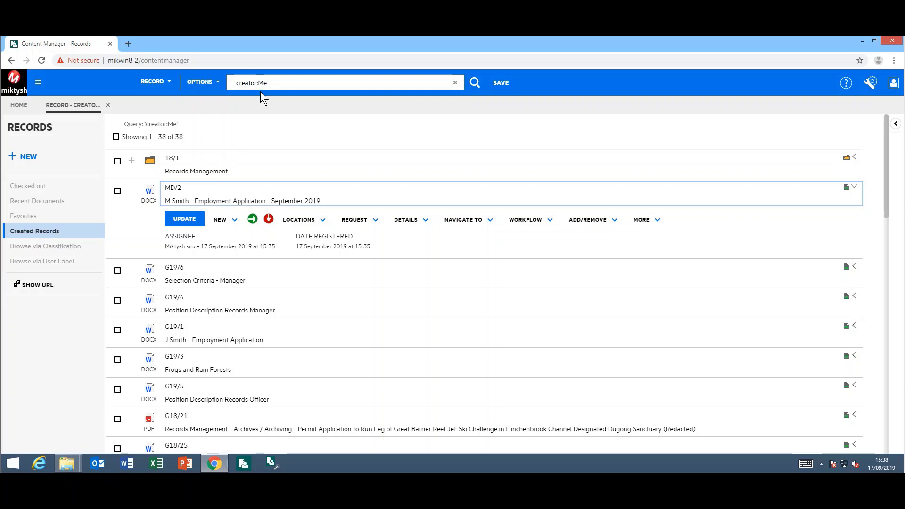
- Replace the current query with a search for record G18/25
{"action": "left_click_drag", "start_coordinate": [268, 83], "coordinate": [236, 81]}
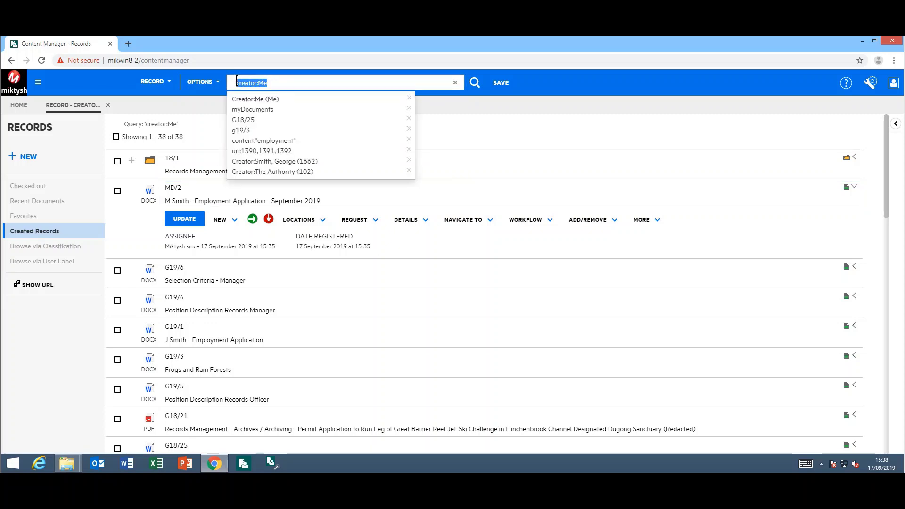
{"action": "type", "text": "G18"}
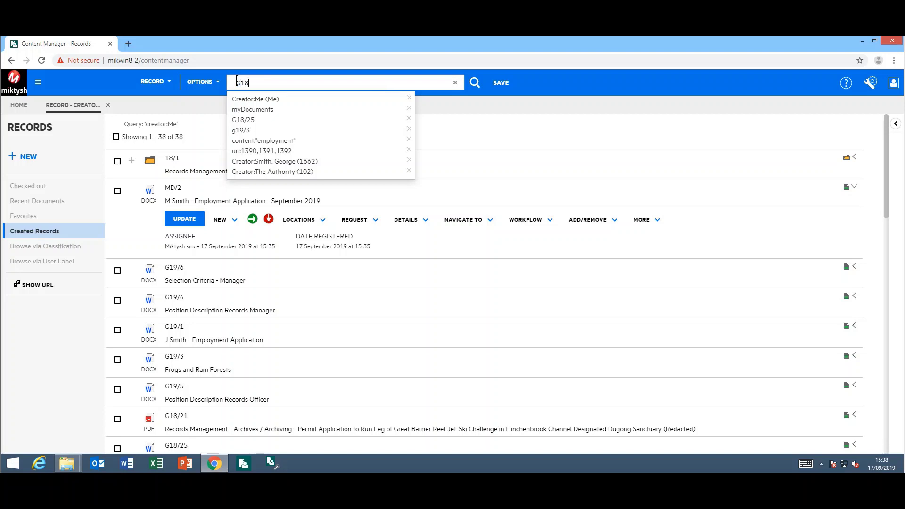
{"action": "type", "text": "/25"}
{"action": "key", "text": "Return"}
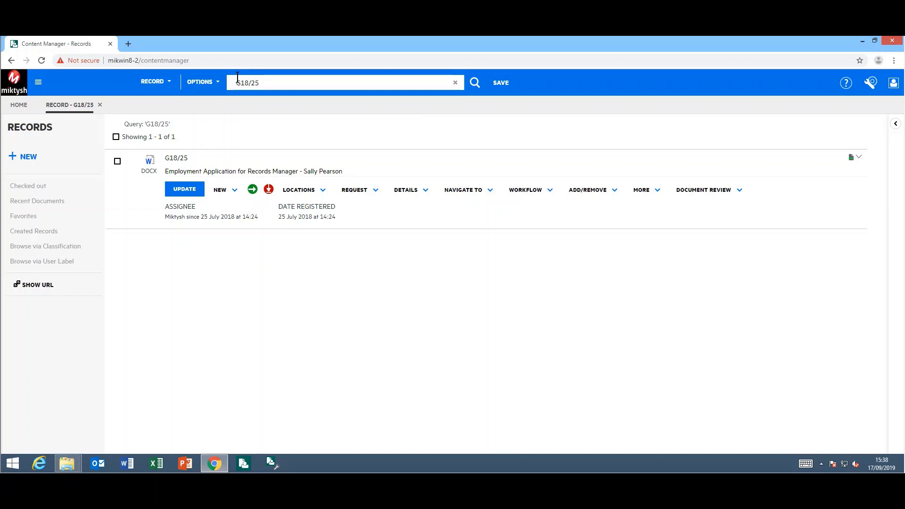
- Look at the Document Review options of record G18/25, then close its search results
{"action": "left_click", "coordinate": [739, 190]}
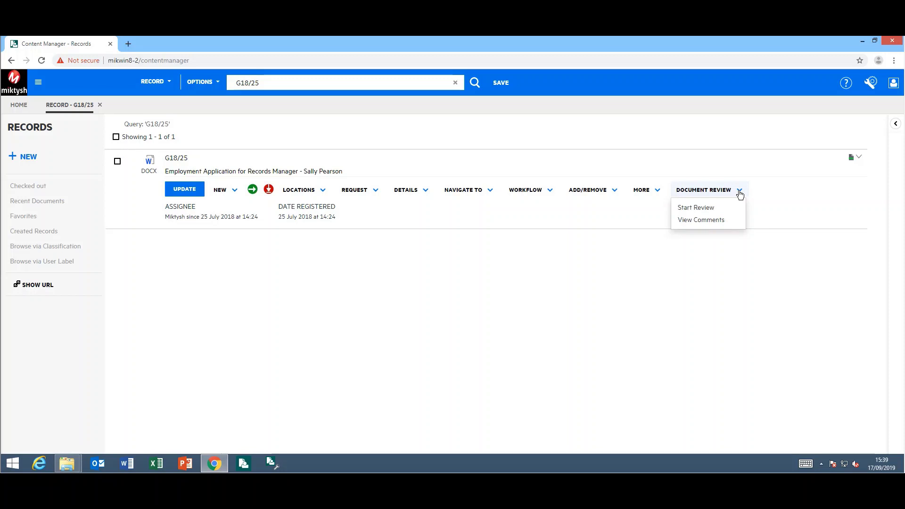
{"action": "left_click", "coordinate": [739, 193]}
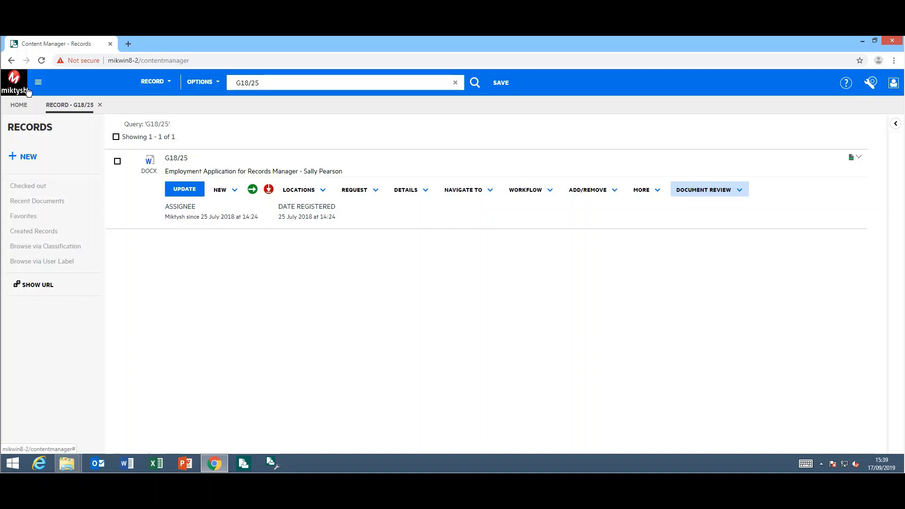
{"action": "left_click", "coordinate": [100, 106]}
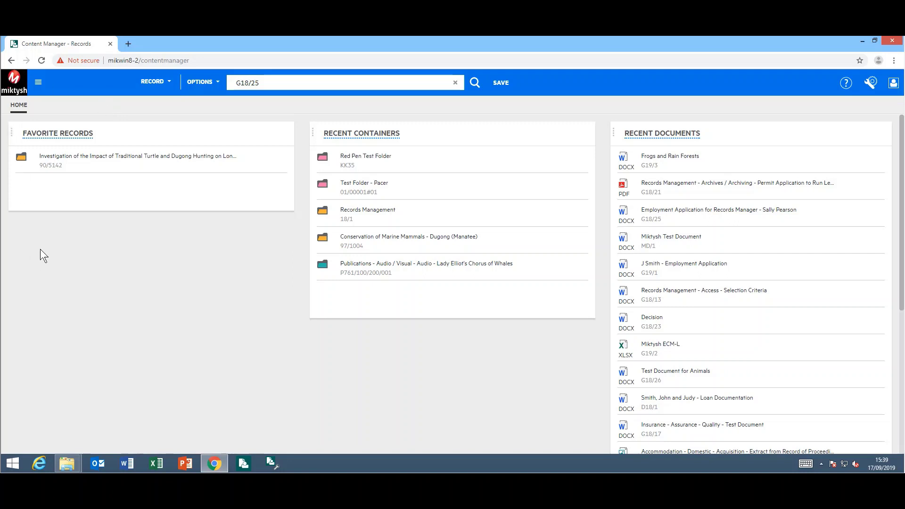
- Look over the main navigation options and list the recent documents
{"action": "left_click", "coordinate": [38, 84]}
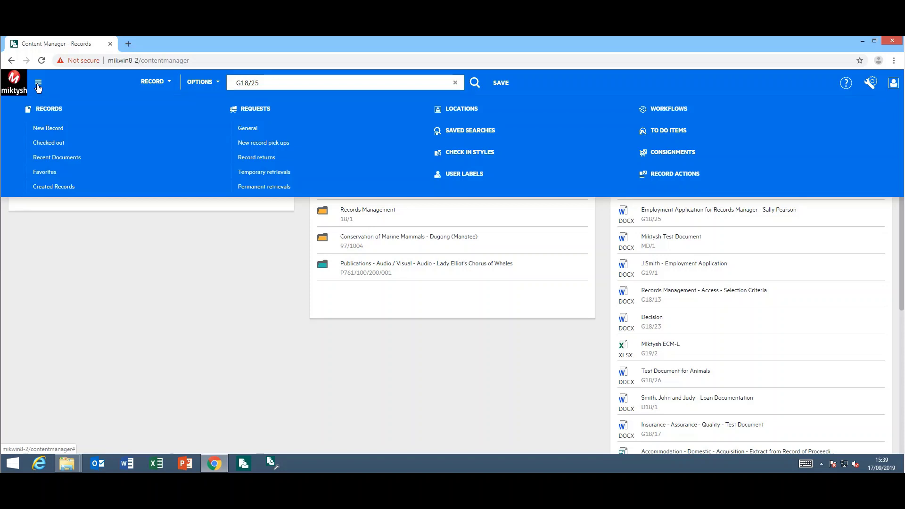
{"action": "left_click", "coordinate": [38, 85]}
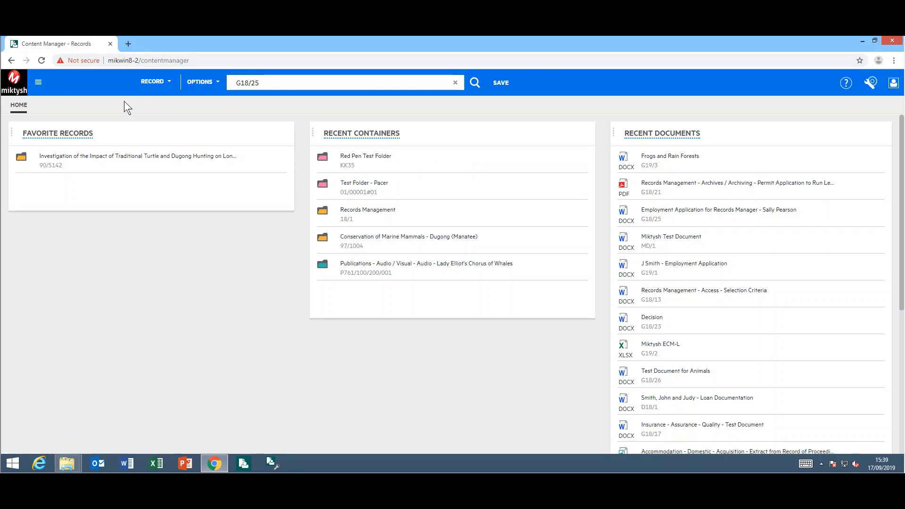
{"action": "left_click", "coordinate": [39, 83]}
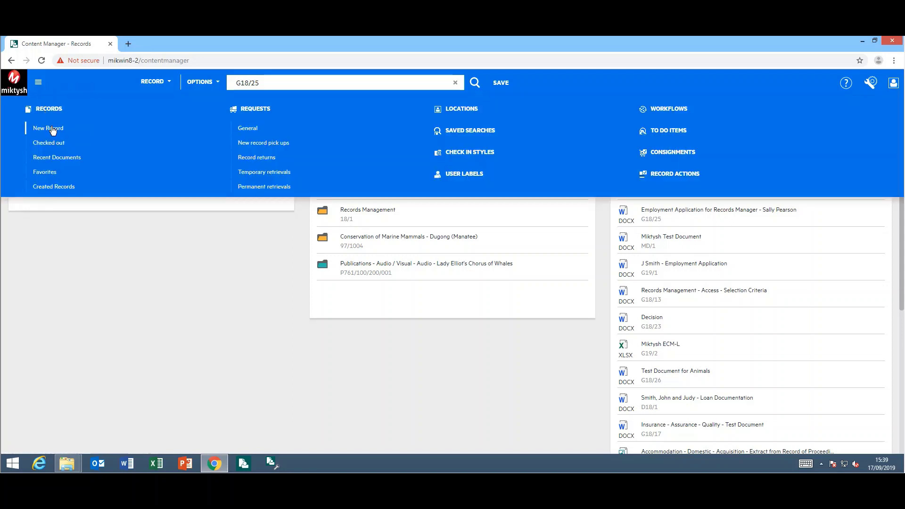
{"action": "left_click", "coordinate": [55, 159]}
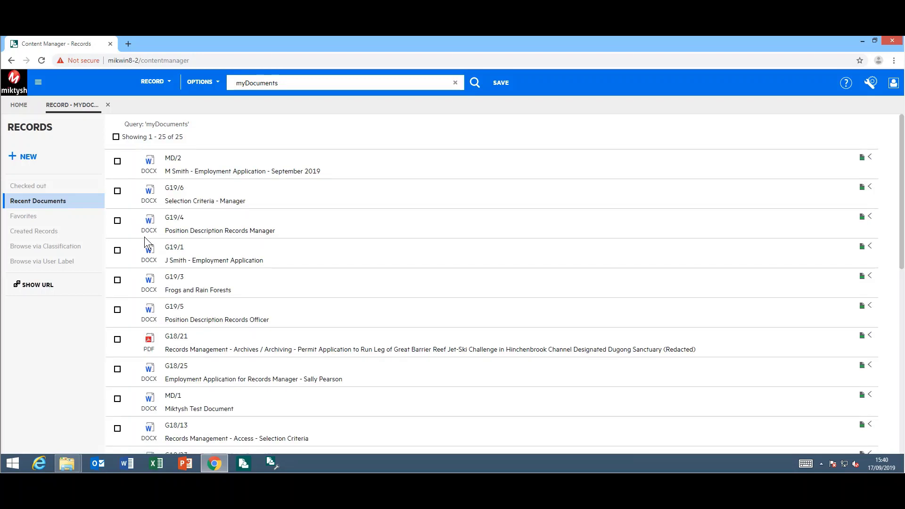
- Set the security level of records G19/4, G19/1 and G19/3 together to Confidential and save the change
{"action": "left_click", "coordinate": [118, 222]}
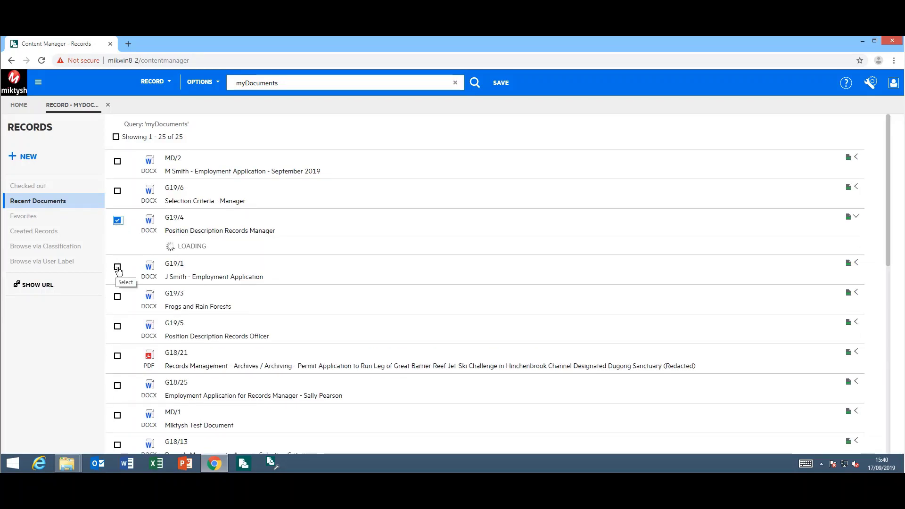
{"action": "left_click", "coordinate": [117, 300]}
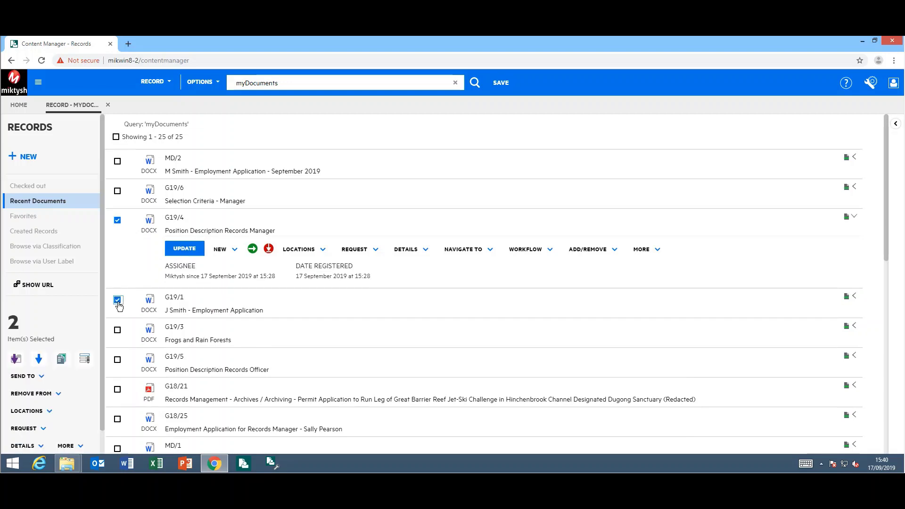
{"action": "left_click", "coordinate": [117, 330]}
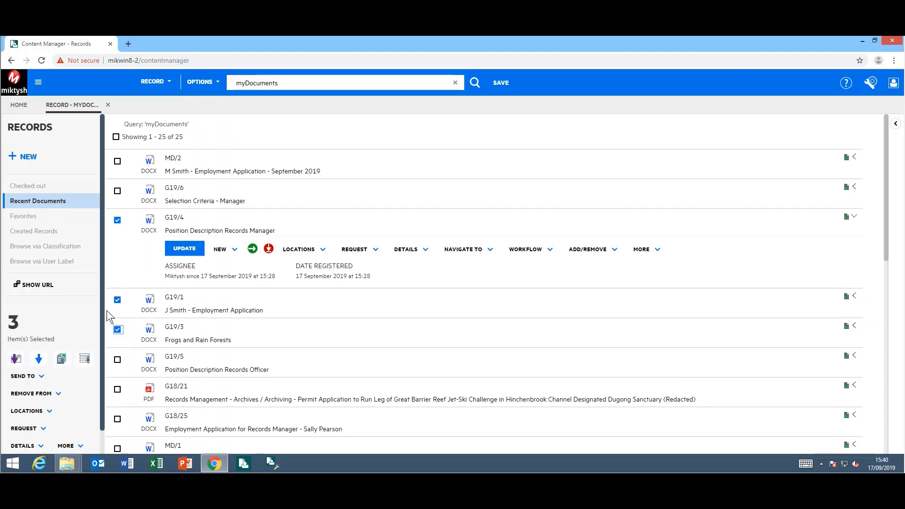
{"action": "scroll", "coordinate": [96, 309], "scroll_direction": "down", "scroll_amount": 2}
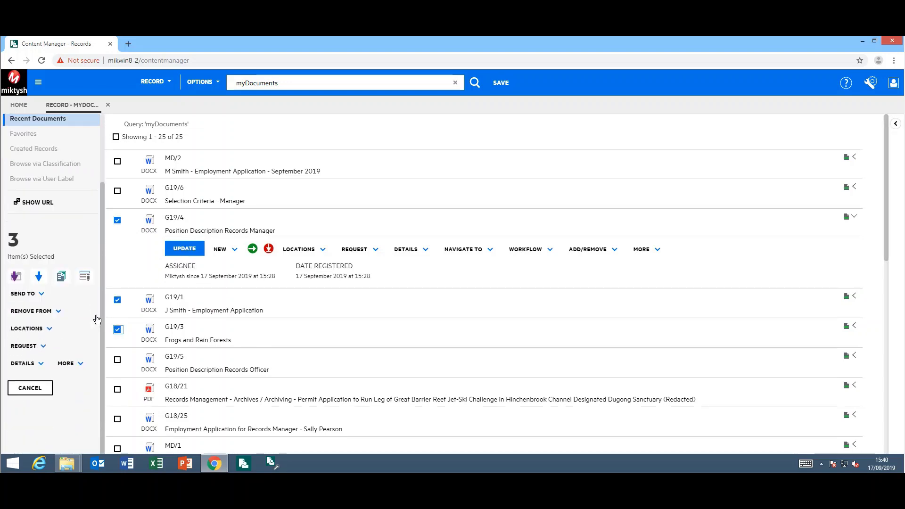
{"action": "left_click", "coordinate": [79, 366]}
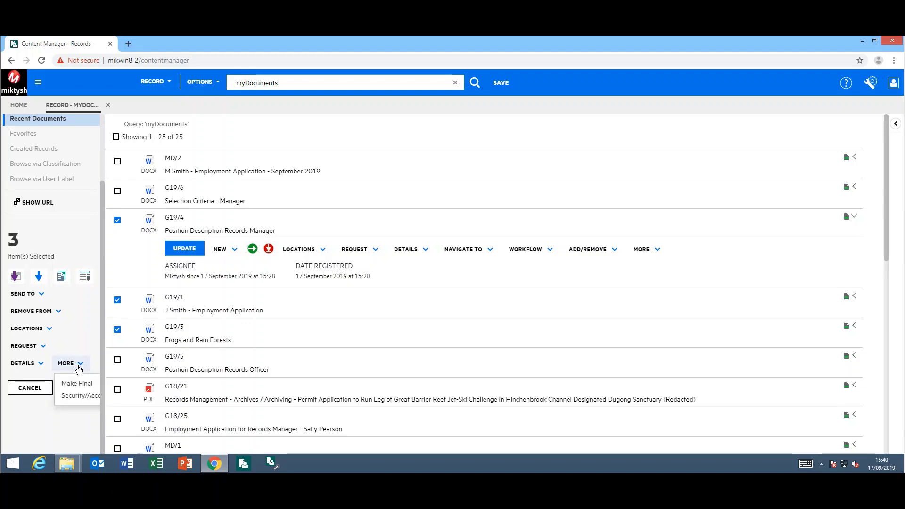
{"action": "left_click", "coordinate": [70, 400]}
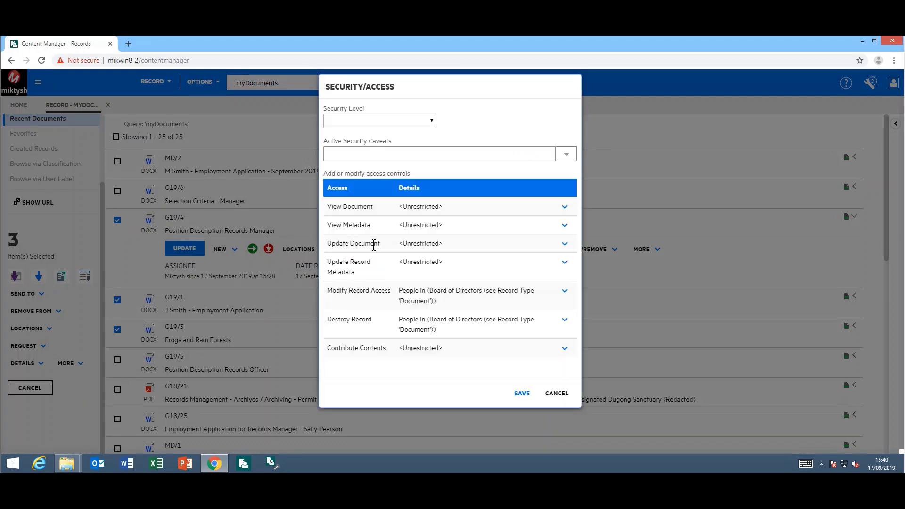
{"action": "left_click", "coordinate": [432, 122]}
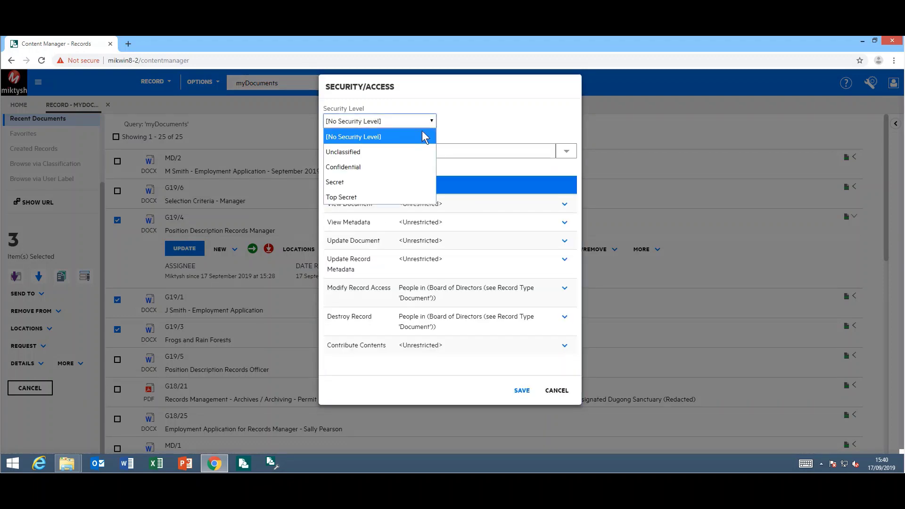
{"action": "left_click", "coordinate": [392, 165]}
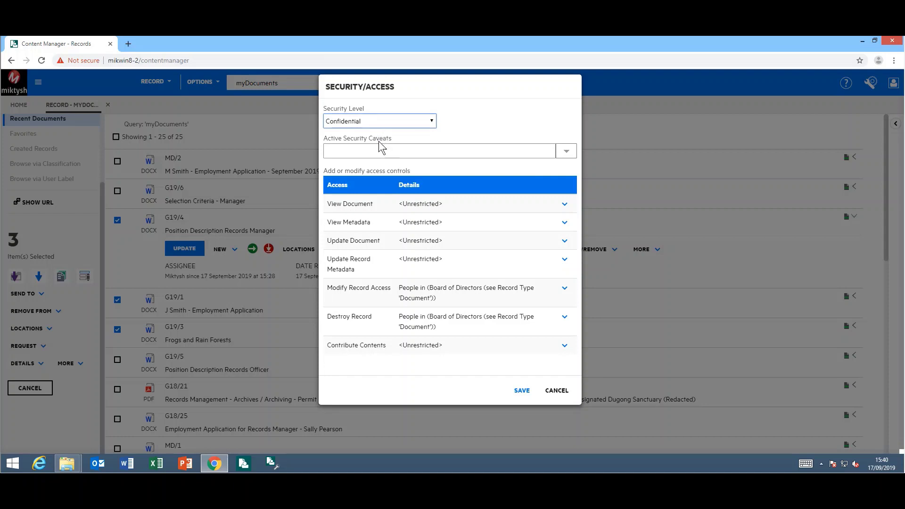
{"action": "left_click", "coordinate": [522, 391]}
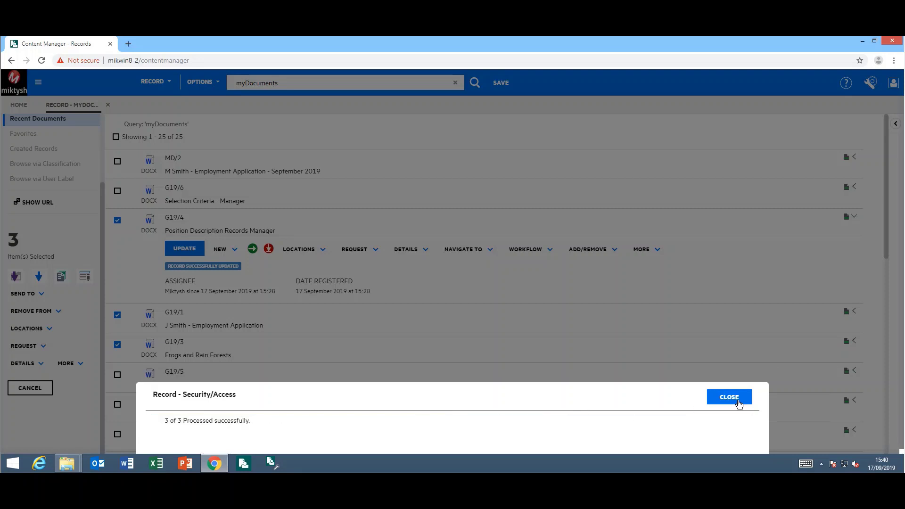
- Make records G19/4, G19/1 and G19/3 final together, then close the recent documents results
{"action": "left_click", "coordinate": [736, 400]}
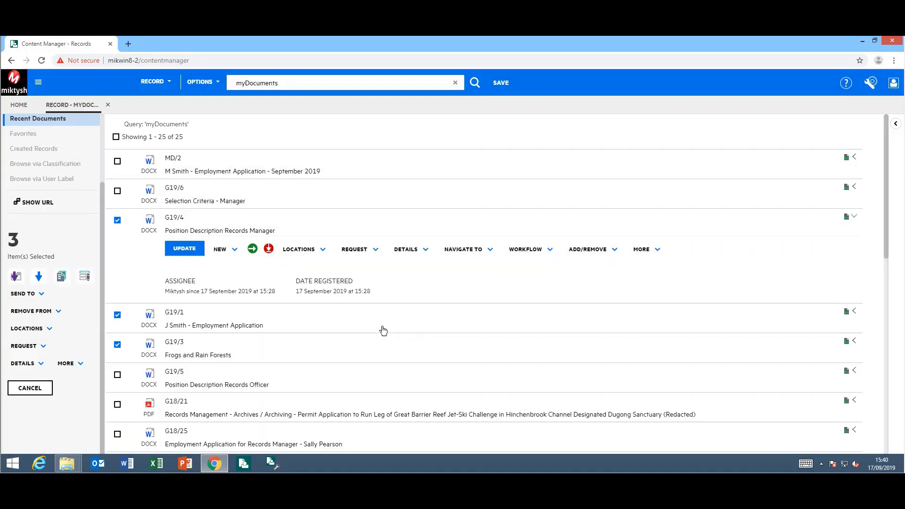
{"action": "left_click", "coordinate": [78, 367]}
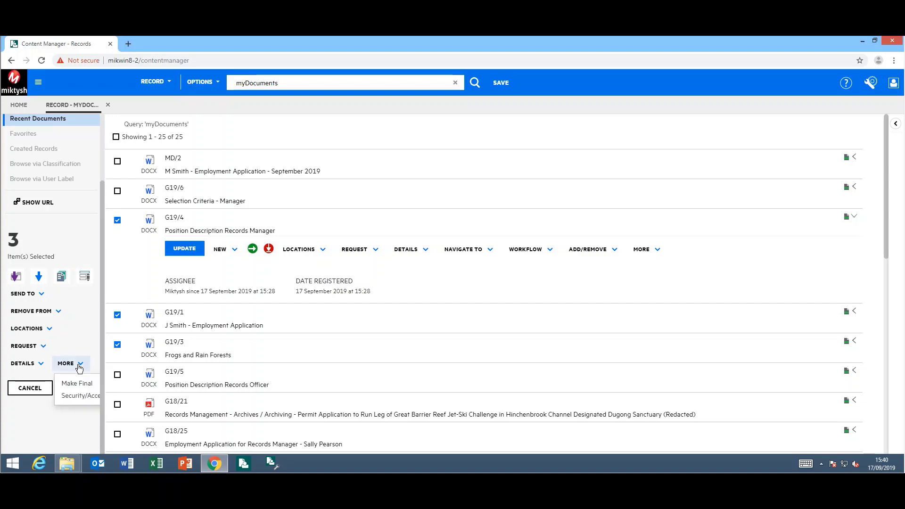
{"action": "left_click", "coordinate": [66, 386]}
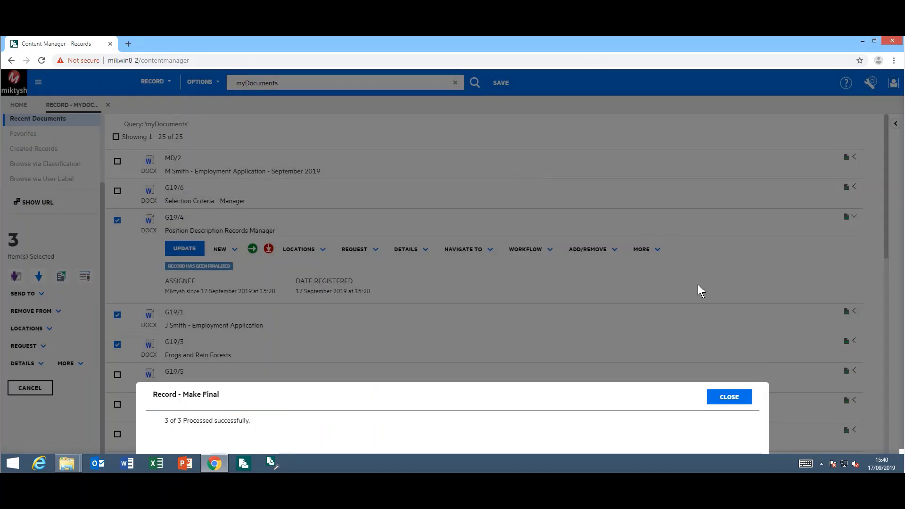
{"action": "left_click", "coordinate": [738, 405]}
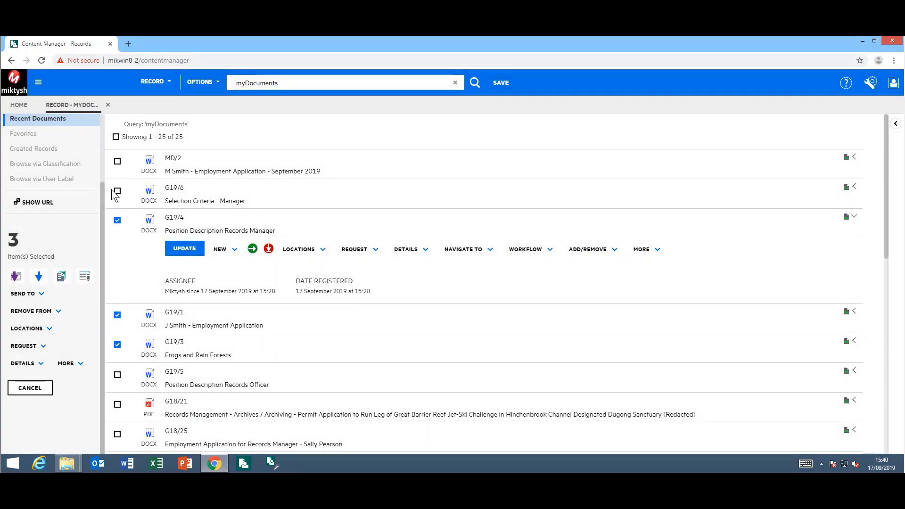
{"action": "left_click", "coordinate": [109, 105]}
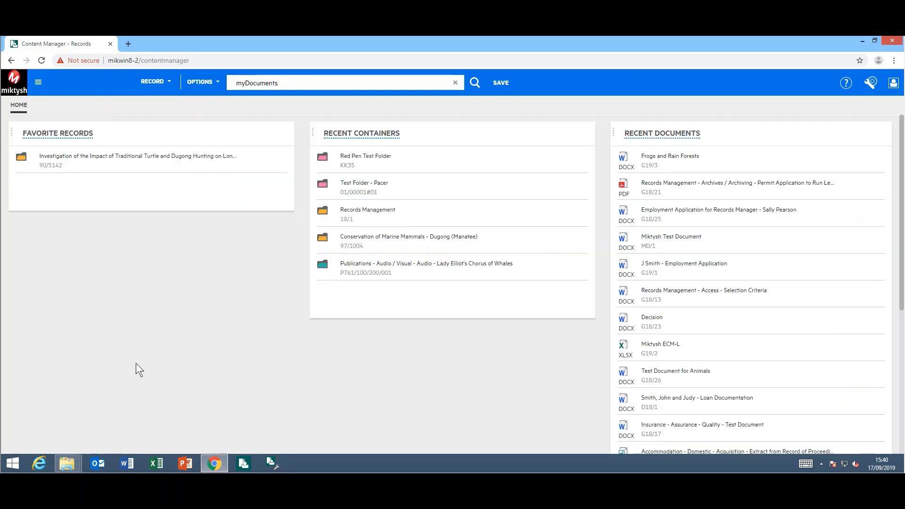
- Start a Document record from Miktysh ECMShare Information .xlsx in File Explorer's Training Documents folder and set its container to 18/1 Records Management
{"action": "mouse_move", "coordinate": [68, 449]}
{"action": "left_click", "coordinate": [65, 428]}
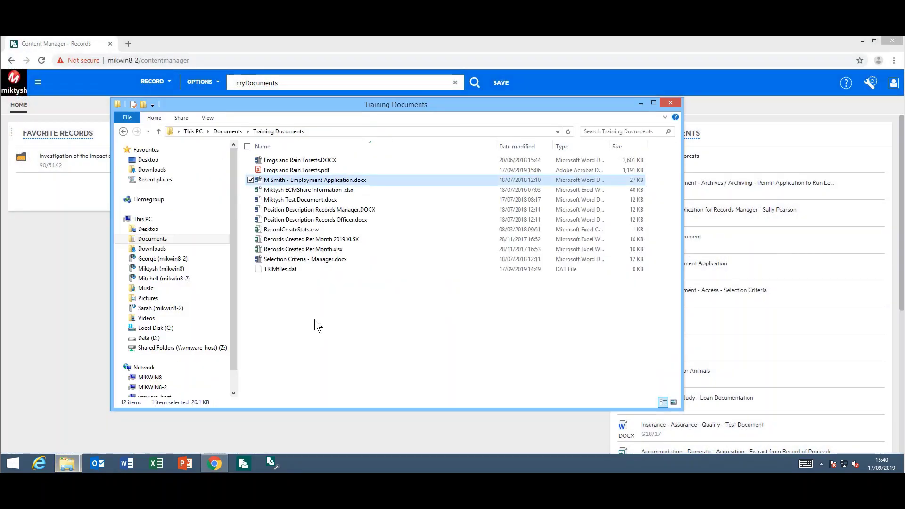
{"action": "left_click_drag", "start_coordinate": [270, 193], "coordinate": [71, 259]}
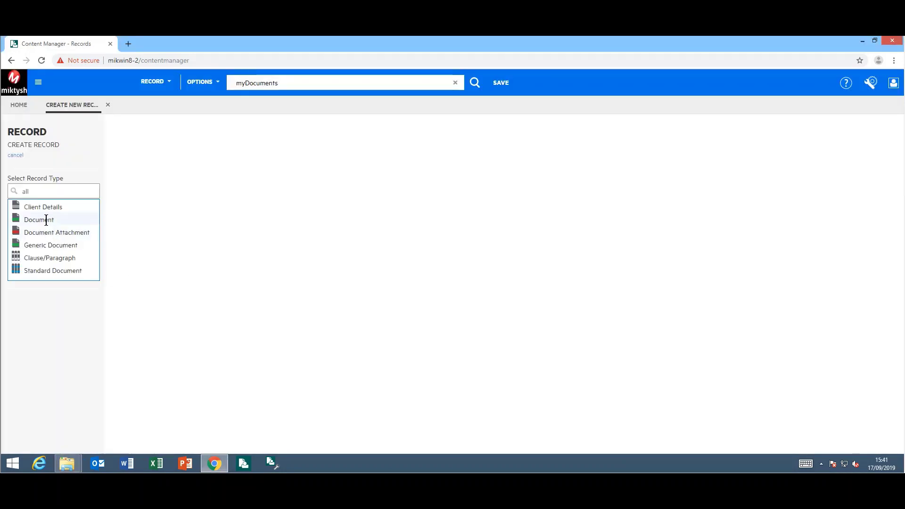
{"action": "left_click", "coordinate": [46, 218]}
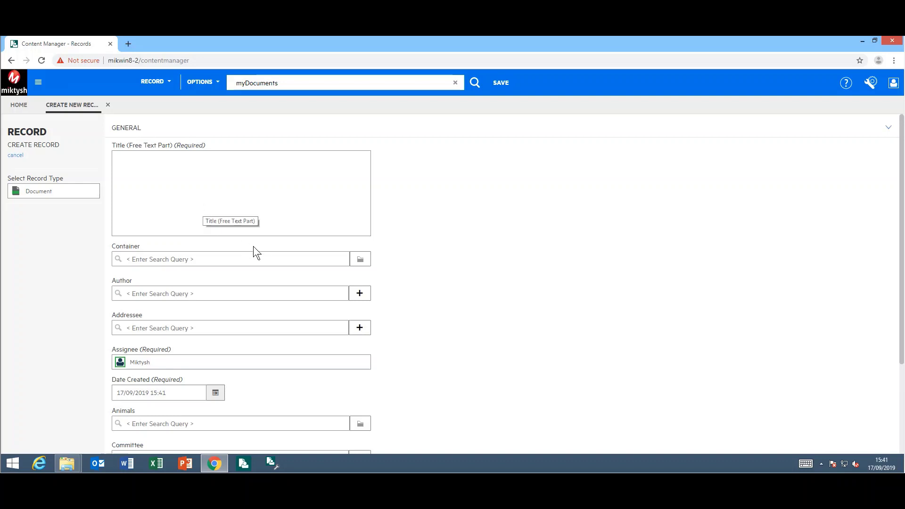
{"action": "left_click", "coordinate": [254, 259]}
{"action": "type", "text": "18/1"}
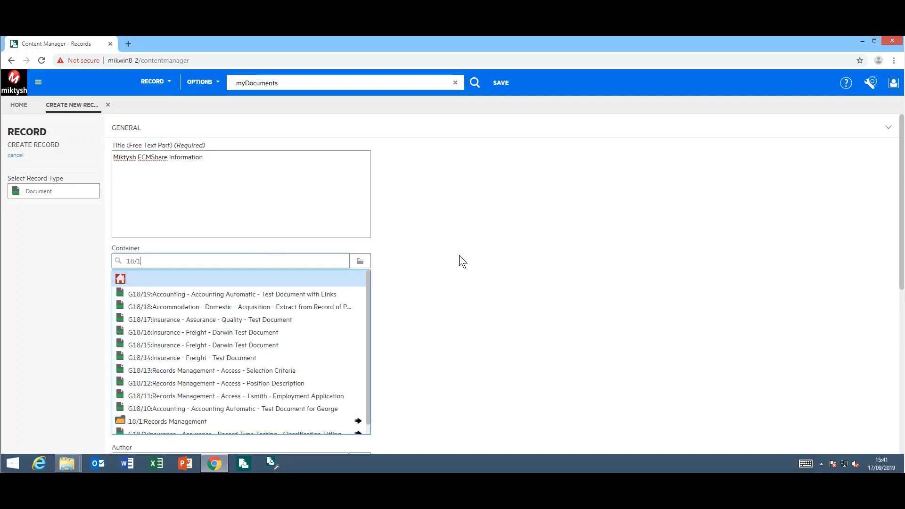
{"action": "left_click", "coordinate": [185, 422]}
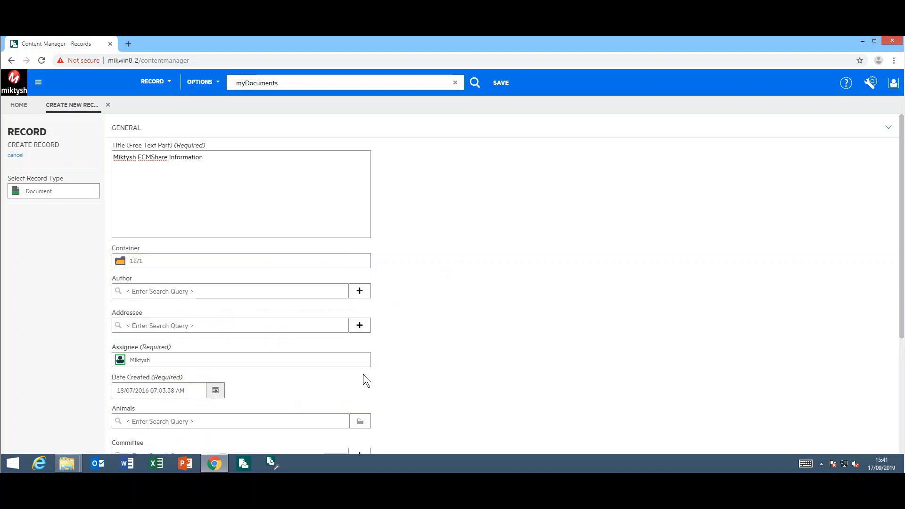
- Set the new record's Animals value to Equine - White Horse, save the record and close the created records list
{"action": "scroll", "coordinate": [371, 355], "scroll_direction": "down", "scroll_amount": 5}
{"action": "scroll", "coordinate": [414, 357], "scroll_direction": "down", "scroll_amount": 1}
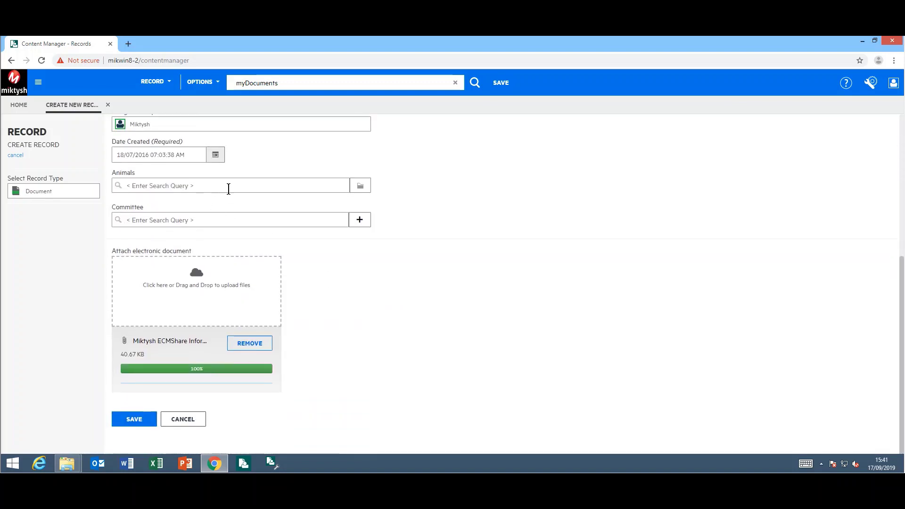
{"action": "left_click", "coordinate": [365, 189]}
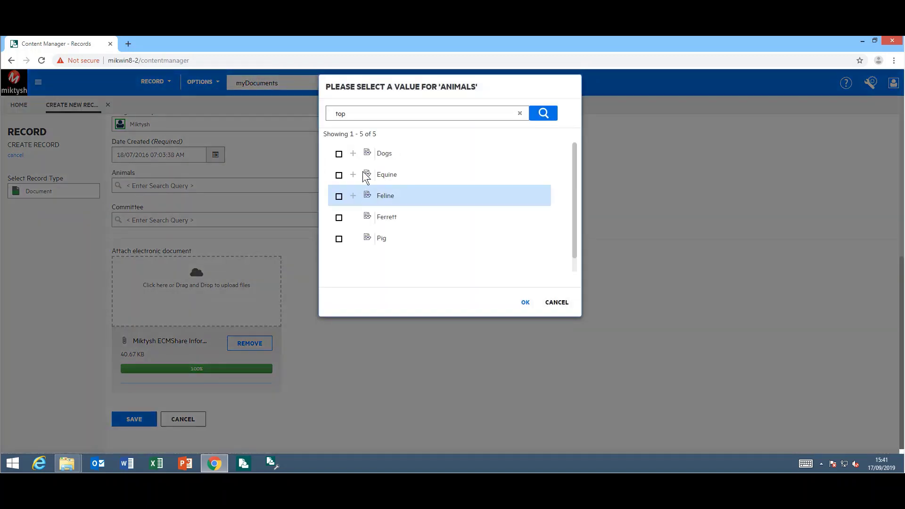
{"action": "left_click", "coordinate": [353, 154]}
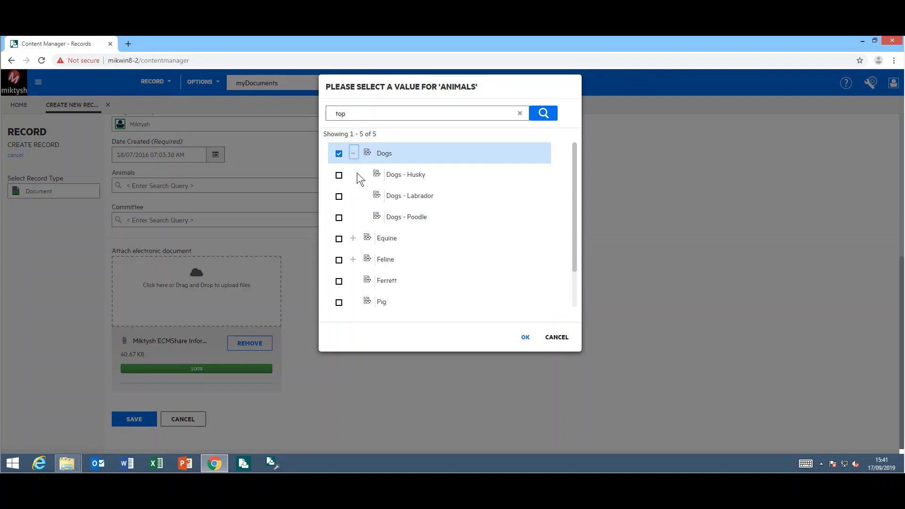
{"action": "left_click", "coordinate": [353, 238]}
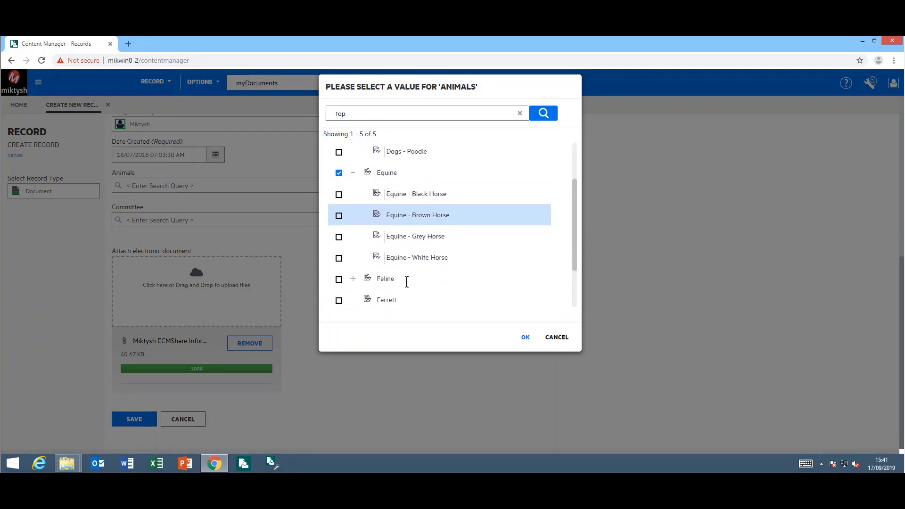
{"action": "scroll", "coordinate": [406, 282], "scroll_direction": "down", "scroll_amount": 1}
{"action": "left_click", "coordinate": [404, 193]}
{"action": "left_click", "coordinate": [526, 343]}
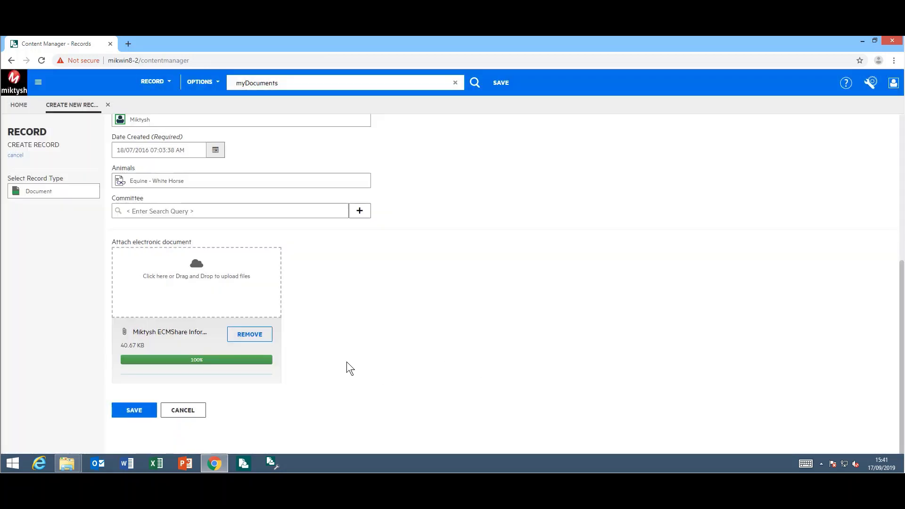
{"action": "left_click", "coordinate": [133, 408]}
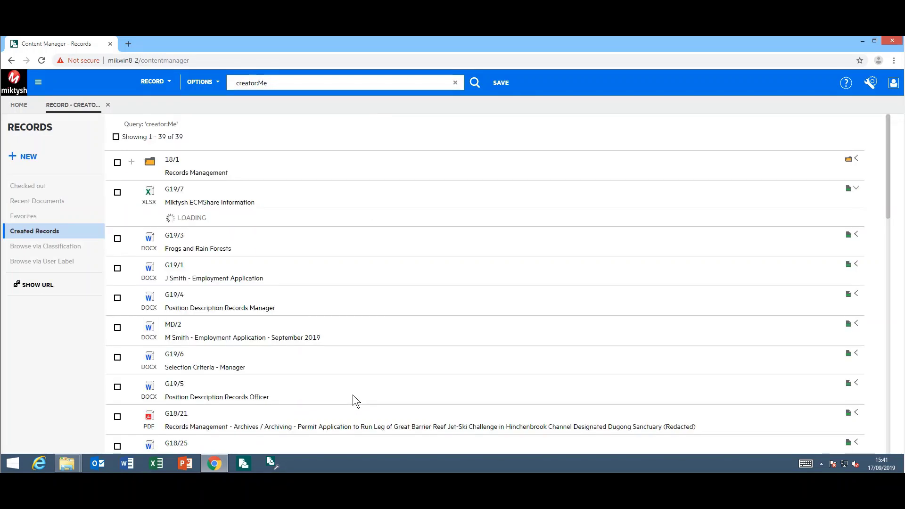
{"action": "left_click", "coordinate": [108, 107]}
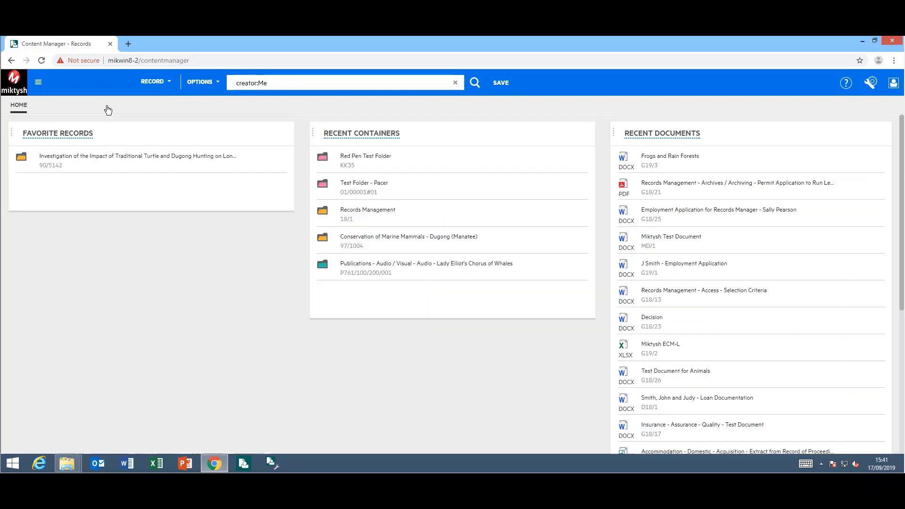
- Open the check in styles and start a new style for the Document record type
{"action": "left_click", "coordinate": [37, 82]}
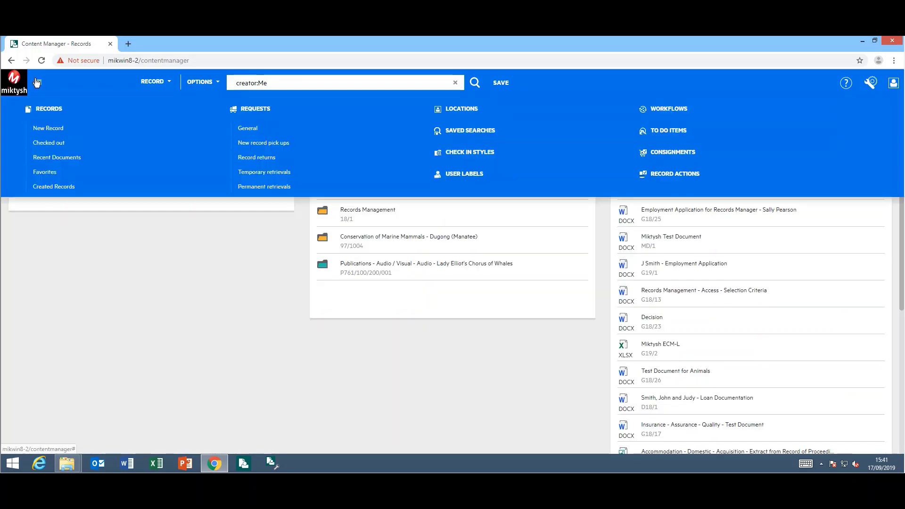
{"action": "left_click", "coordinate": [453, 154]}
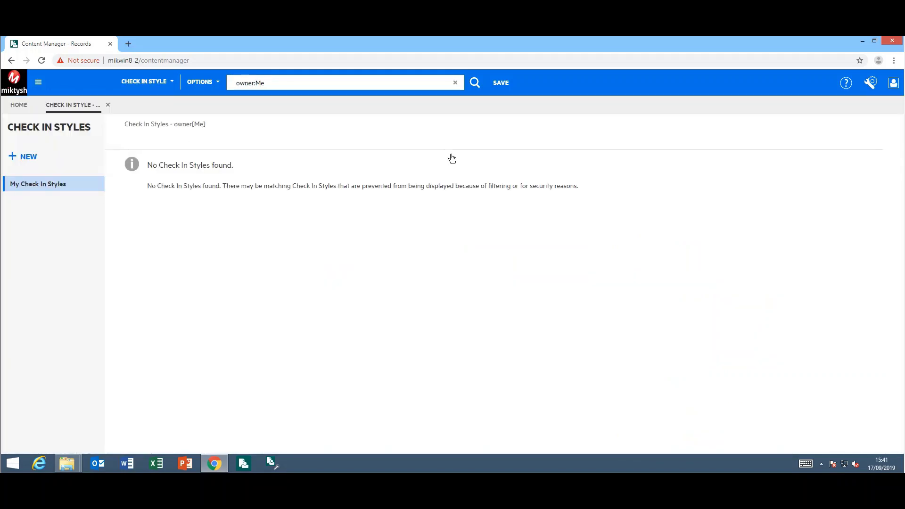
{"action": "left_click", "coordinate": [26, 160]}
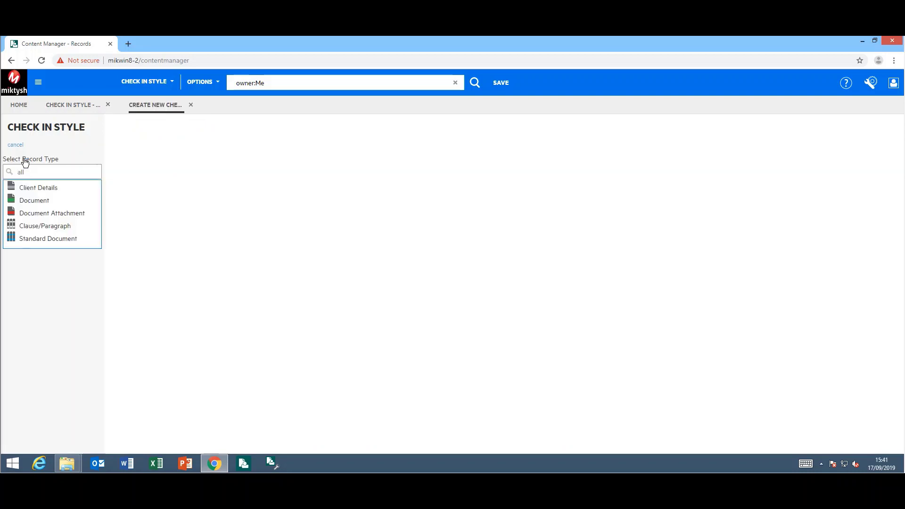
{"action": "left_click", "coordinate": [36, 201]}
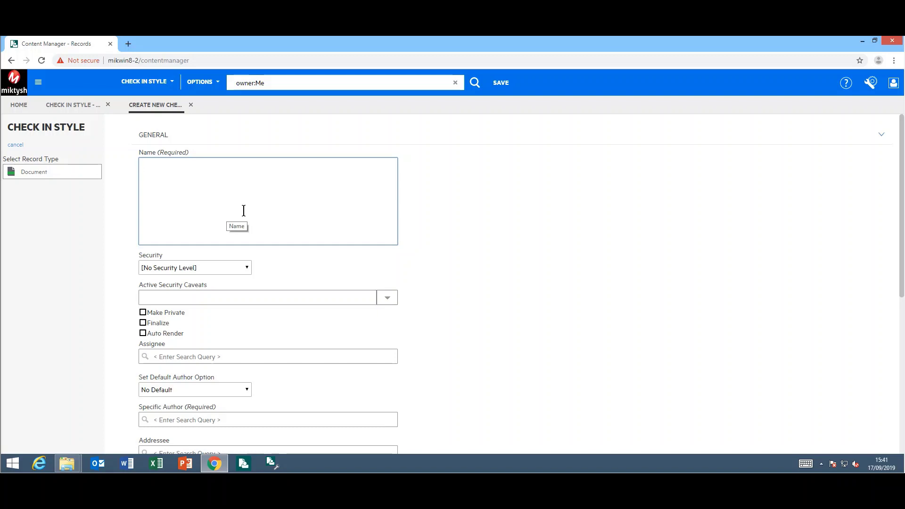
- Examine the general and additional fields of the new check in style, then close it unsaved along with the styles list
{"action": "scroll", "coordinate": [244, 210], "scroll_direction": "down", "scroll_amount": 5}
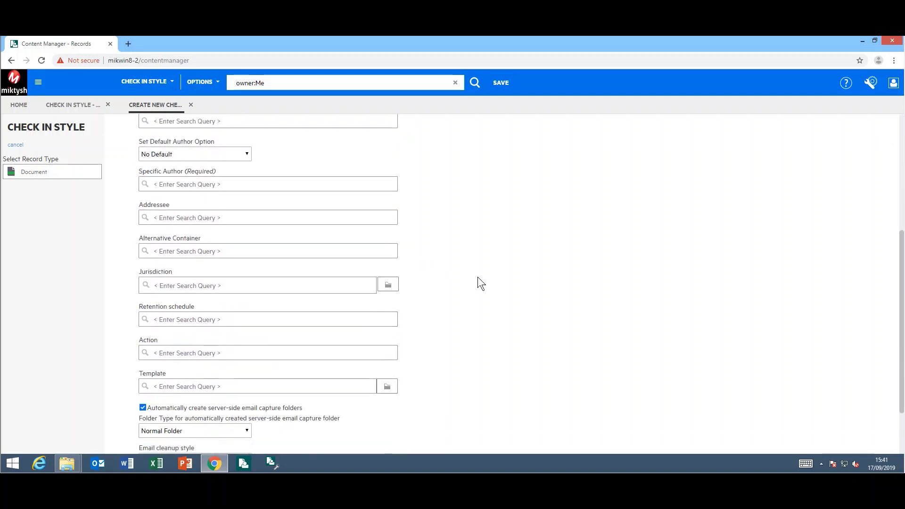
{"action": "scroll", "coordinate": [477, 278], "scroll_direction": "down", "scroll_amount": 1}
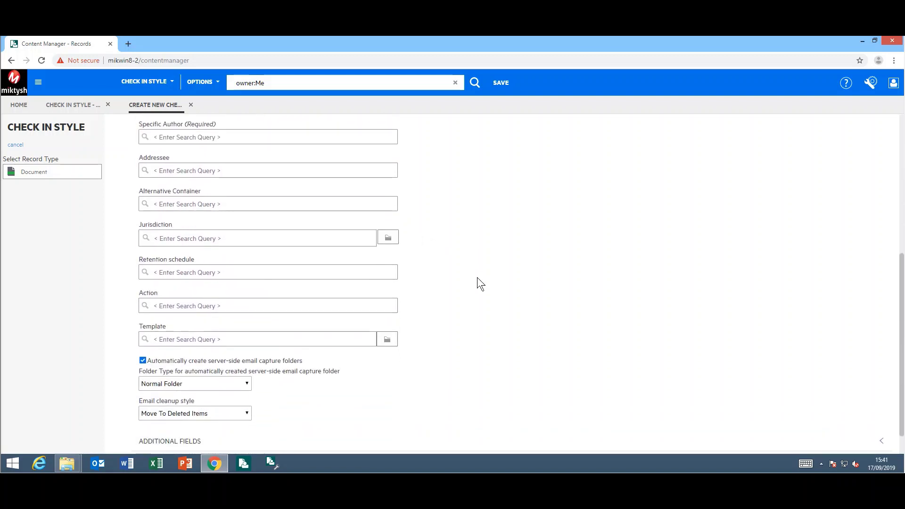
{"action": "scroll", "coordinate": [238, 380], "scroll_direction": "down", "scroll_amount": 2}
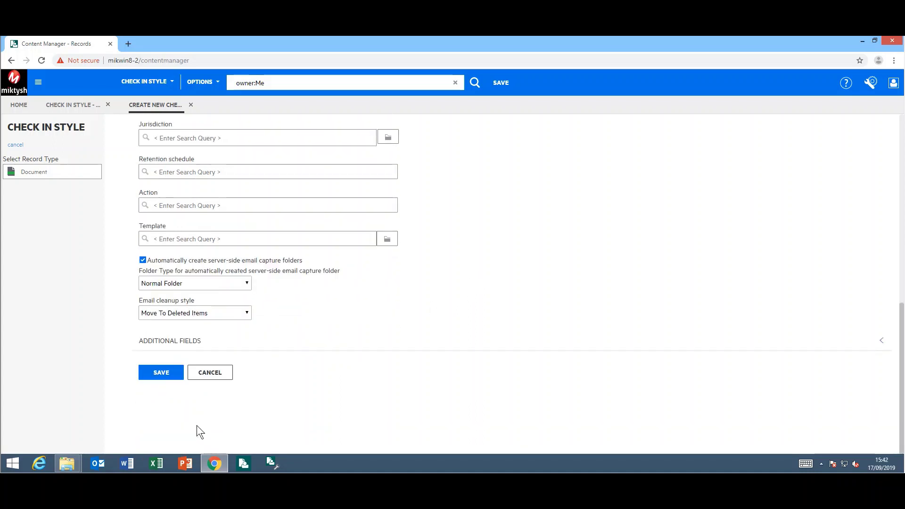
{"action": "left_click", "coordinate": [186, 341]}
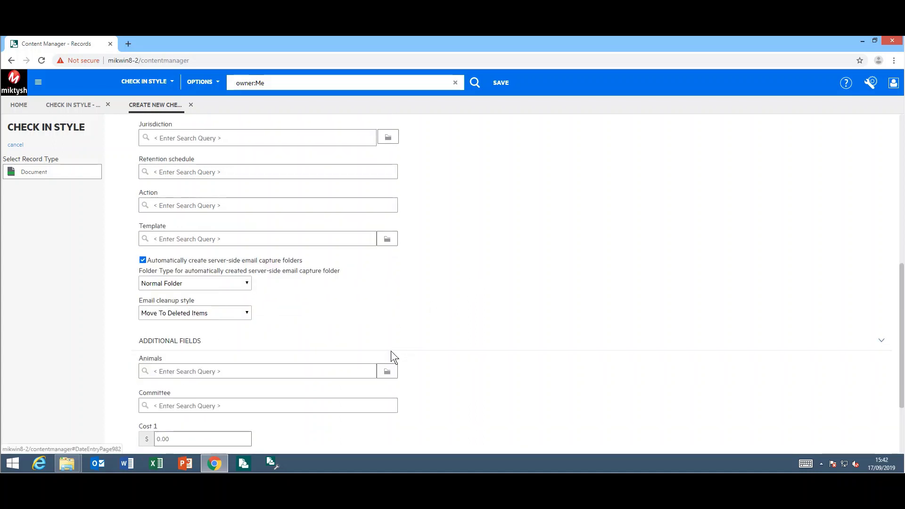
{"action": "scroll", "coordinate": [391, 351], "scroll_direction": "down", "scroll_amount": 4}
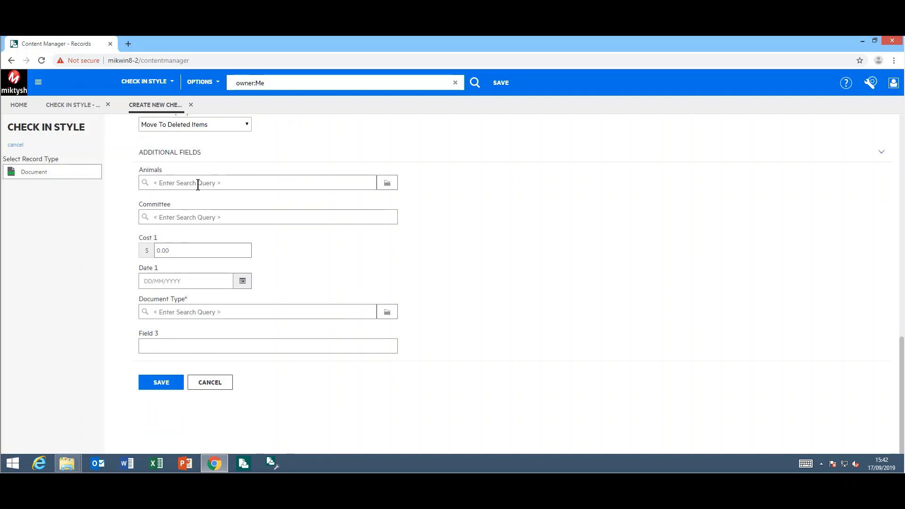
{"action": "scroll", "coordinate": [315, 207], "scroll_direction": "up", "scroll_amount": 10}
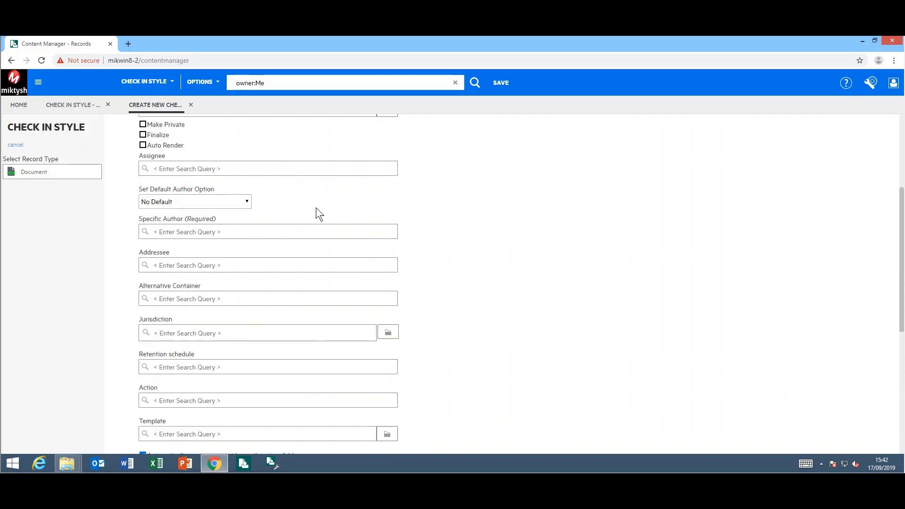
{"action": "left_click", "coordinate": [190, 104]}
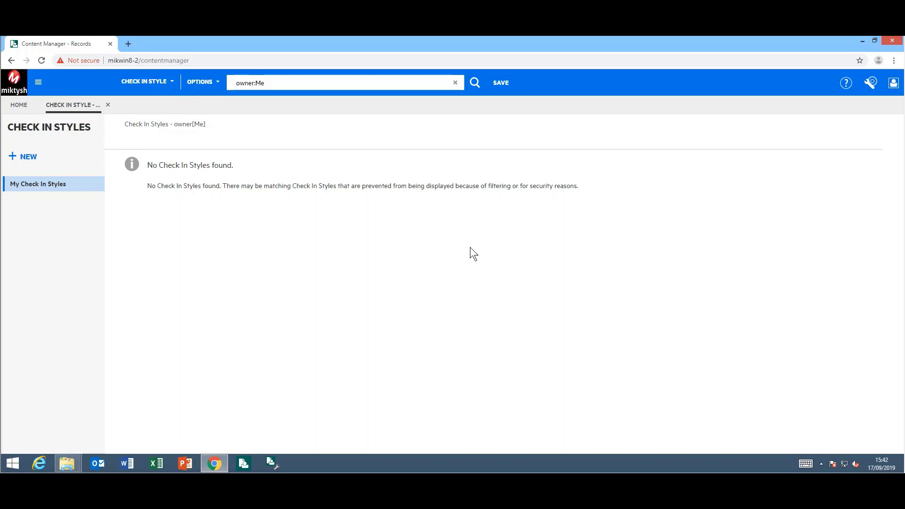
{"action": "left_click", "coordinate": [108, 105]}
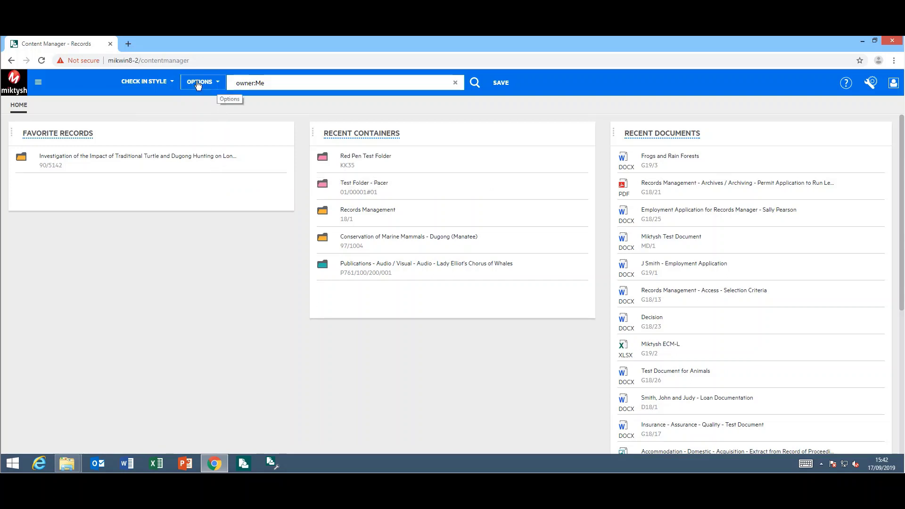
- Switch the search object from check in styles to records and open the End User Form search
{"action": "left_click", "coordinate": [171, 82]}
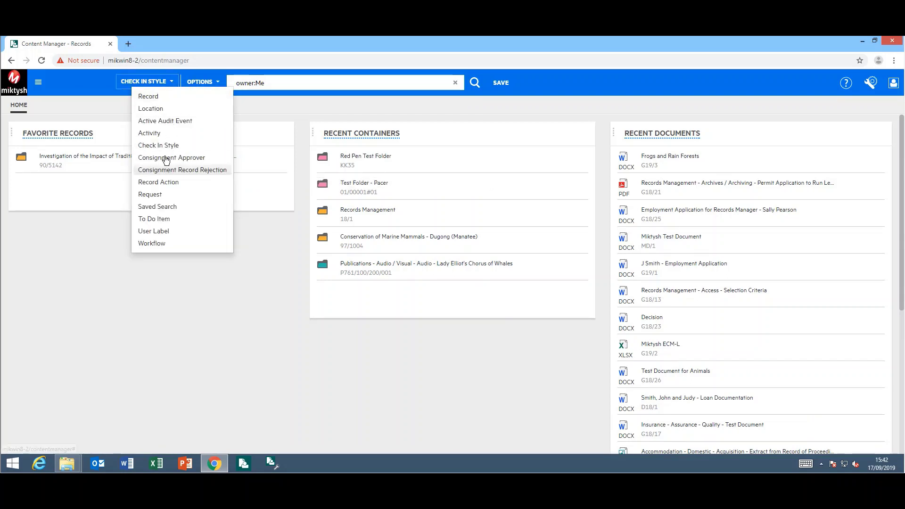
{"action": "left_click", "coordinate": [171, 97]}
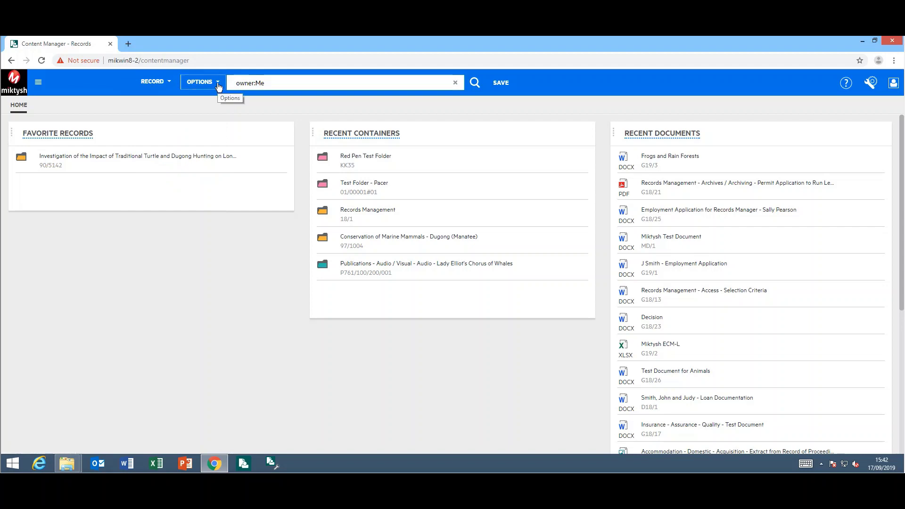
{"action": "left_click", "coordinate": [218, 84]}
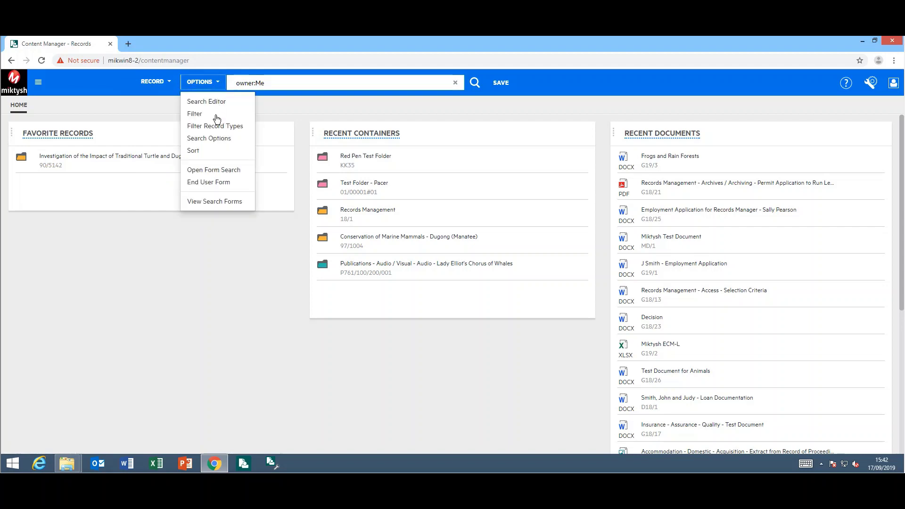
{"action": "left_click", "coordinate": [230, 185]}
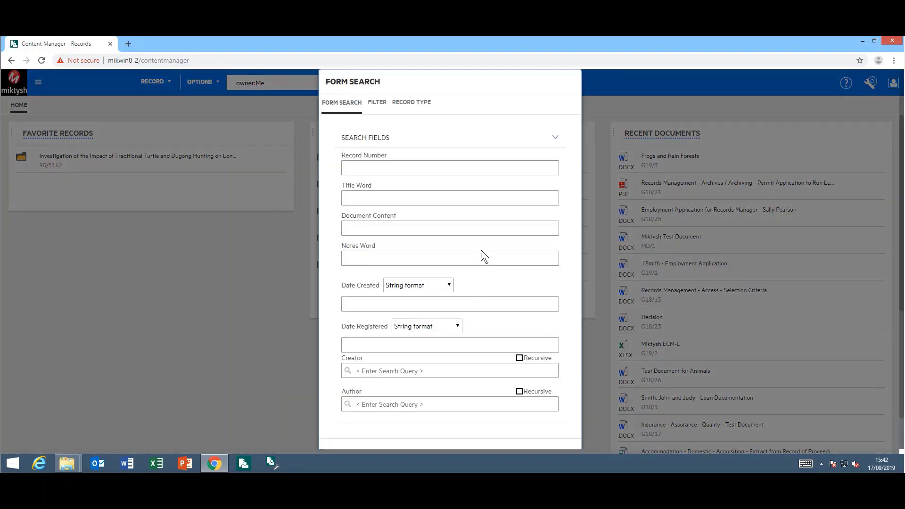
- Search for records by creator, entering the person's name in the form's Creator field with Recursive enabled
{"action": "scroll", "coordinate": [485, 217], "scroll_direction": "down", "scroll_amount": 1}
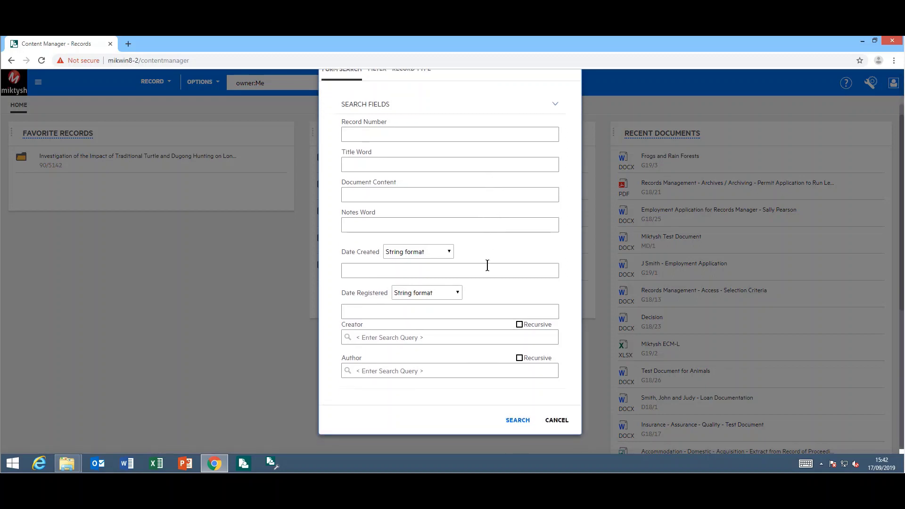
{"action": "left_click", "coordinate": [455, 338]}
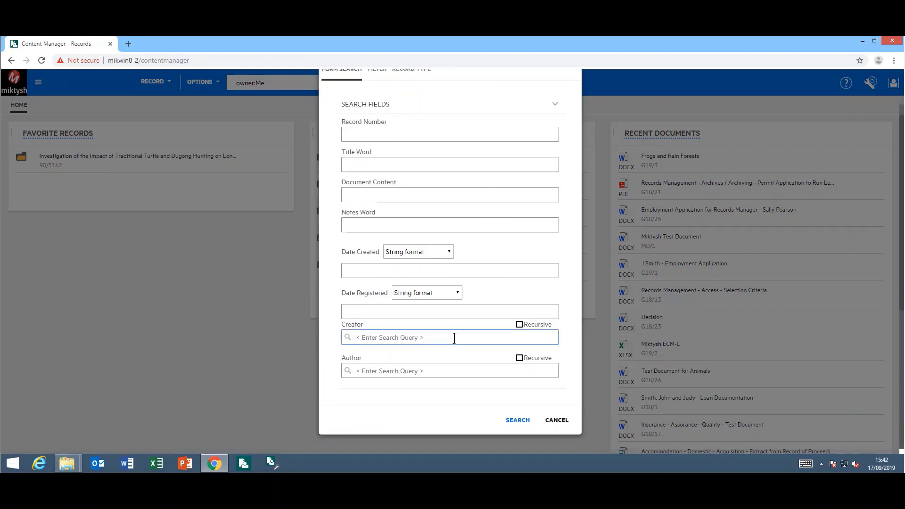
{"action": "type", "text": "George"}
{"action": "left_click", "coordinate": [398, 382]}
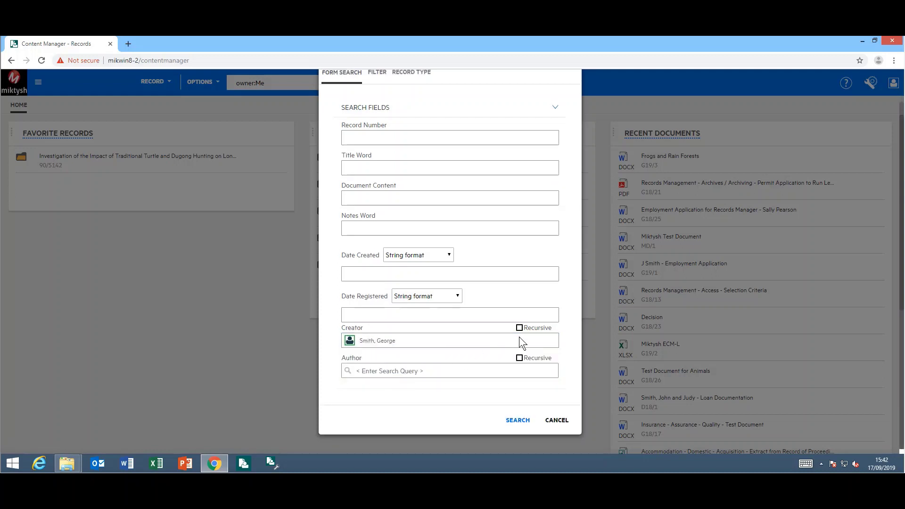
{"action": "left_click", "coordinate": [520, 328]}
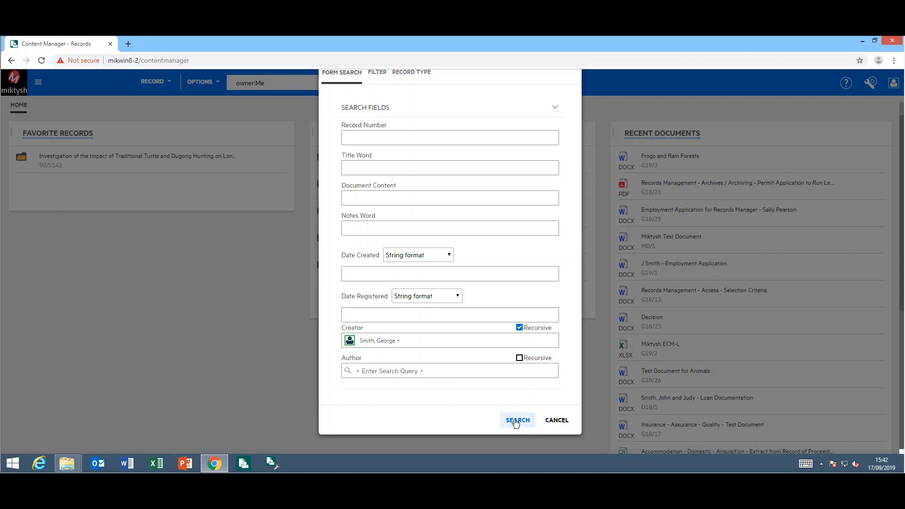
{"action": "left_click", "coordinate": [517, 420]}
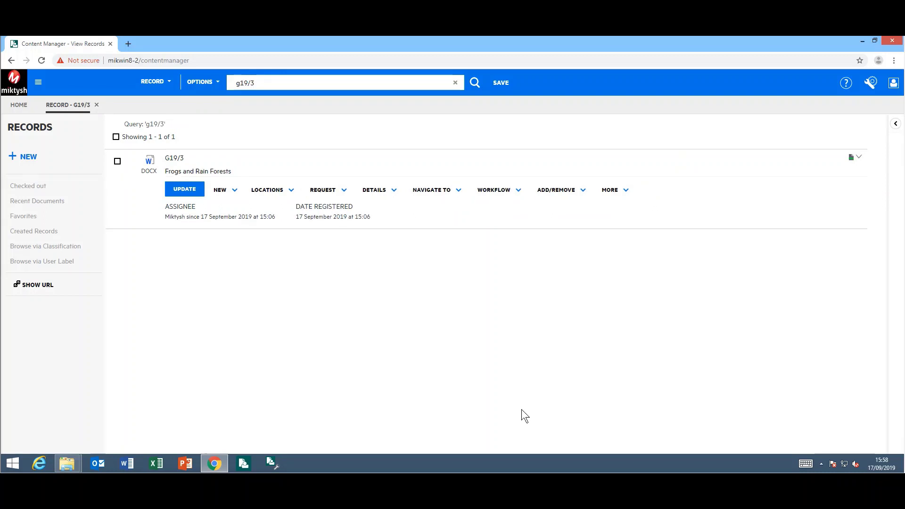
- Examine the End User Form's filter, record type and search field options, then cancel the form and close the creator search results
{"action": "left_click", "coordinate": [215, 87]}
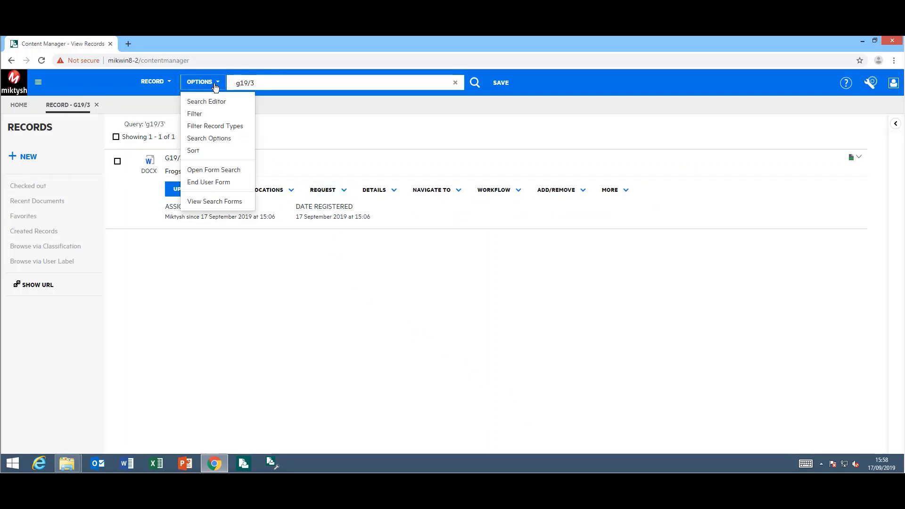
{"action": "left_click", "coordinate": [217, 183]}
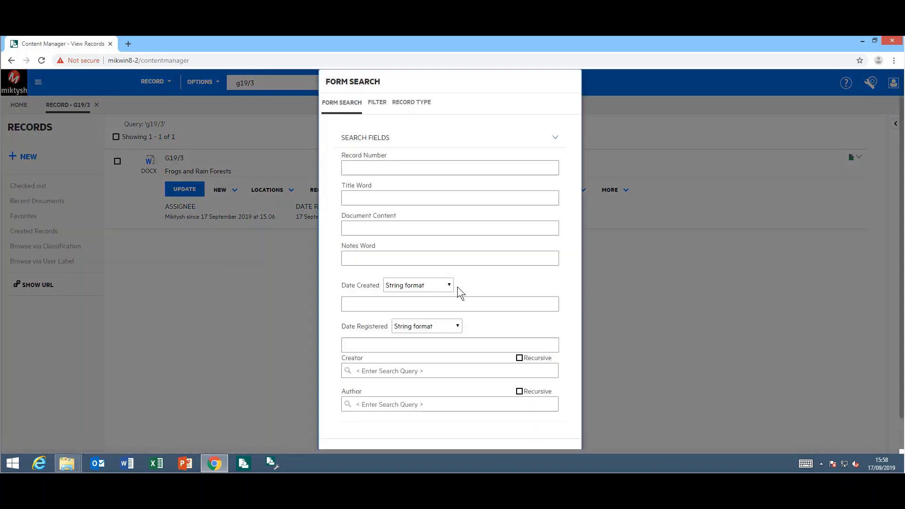
{"action": "left_click", "coordinate": [381, 103]}
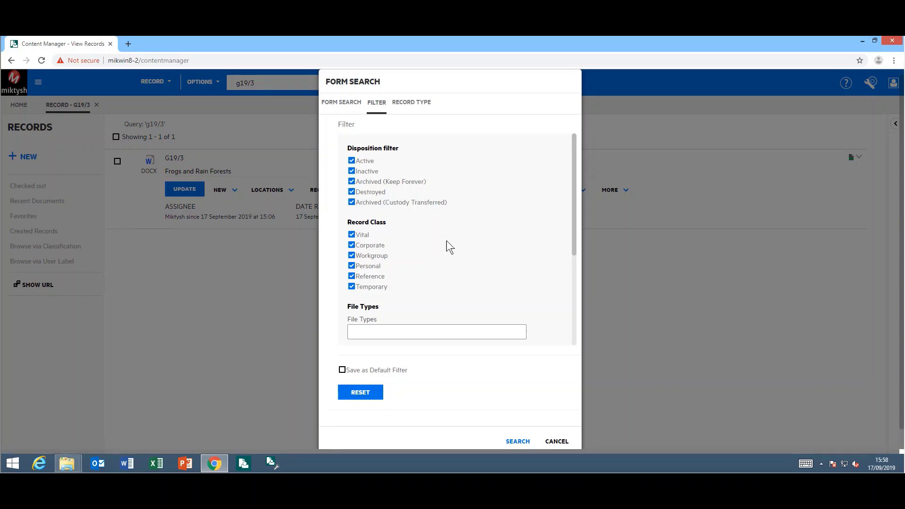
{"action": "left_click_drag", "start_coordinate": [574, 233], "coordinate": [570, 334]}
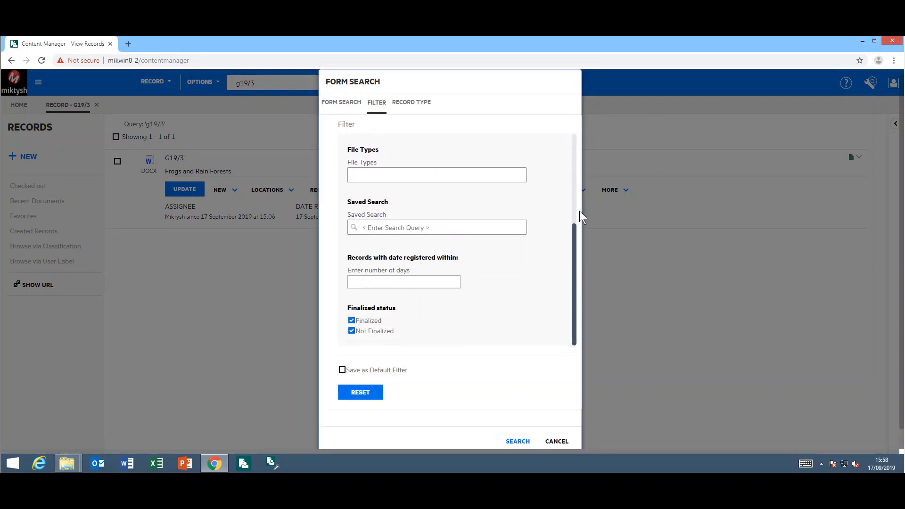
{"action": "scroll", "coordinate": [580, 207], "scroll_direction": "up", "scroll_amount": 3}
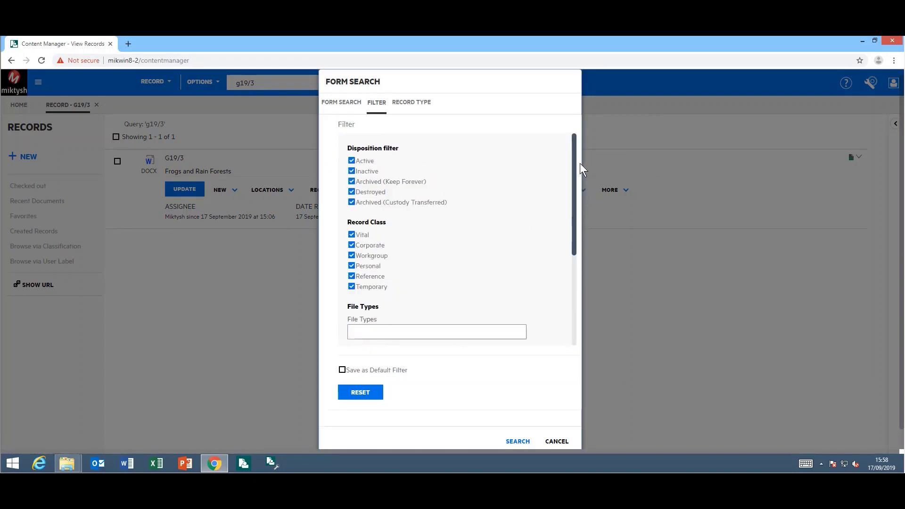
{"action": "left_click", "coordinate": [411, 103]}
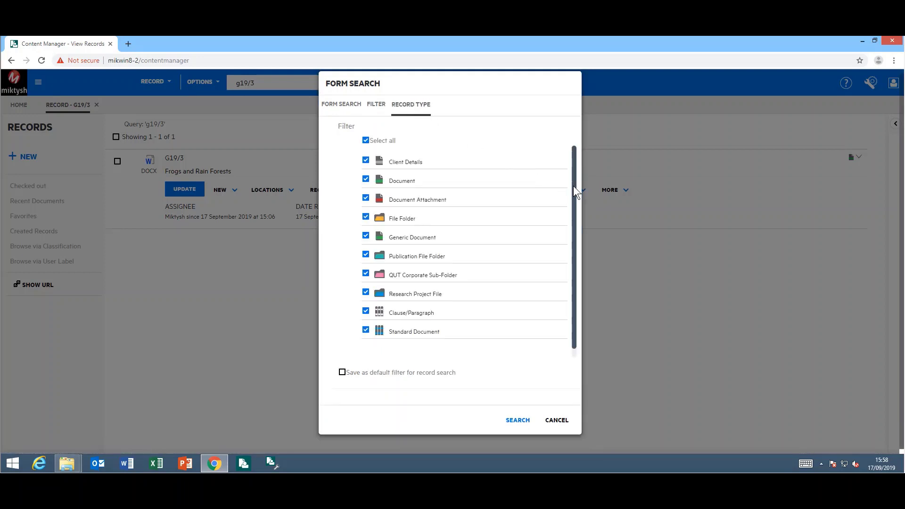
{"action": "left_click_drag", "start_coordinate": [573, 186], "coordinate": [556, 202]}
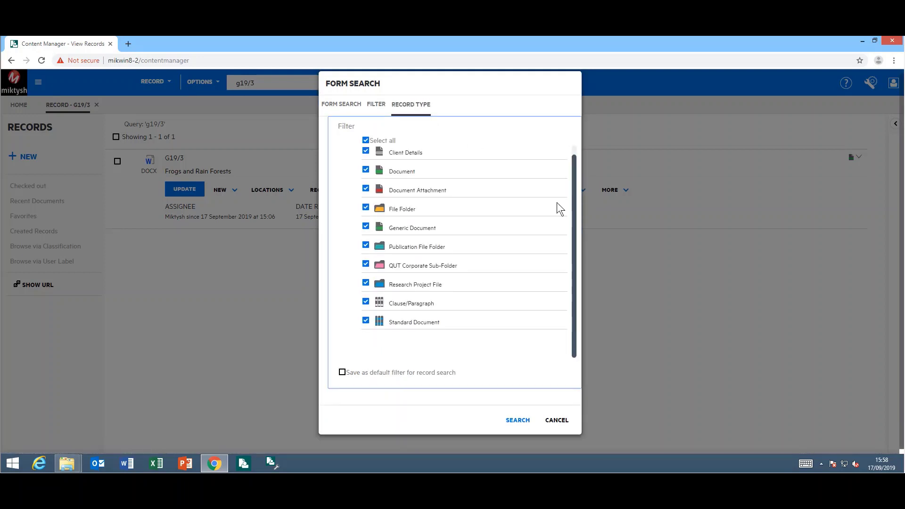
{"action": "left_click", "coordinate": [351, 104]}
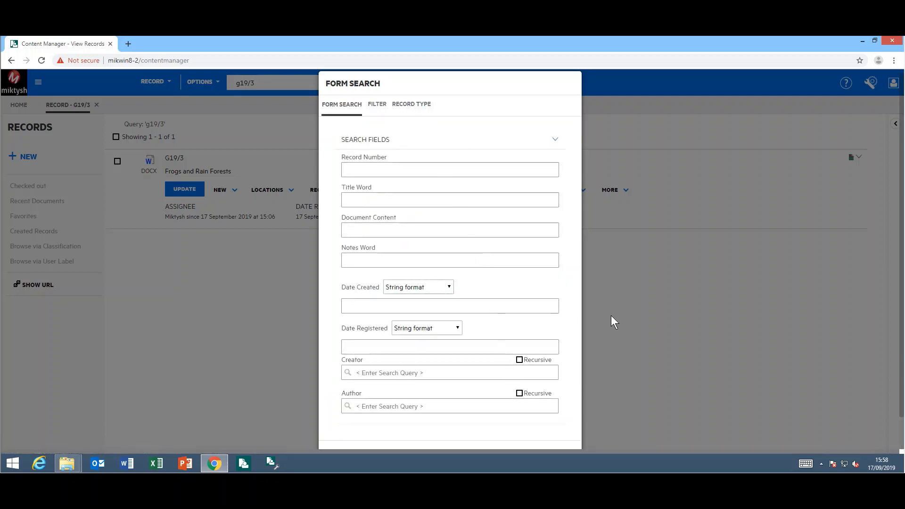
{"action": "scroll", "coordinate": [569, 390], "scroll_direction": "down", "scroll_amount": 1}
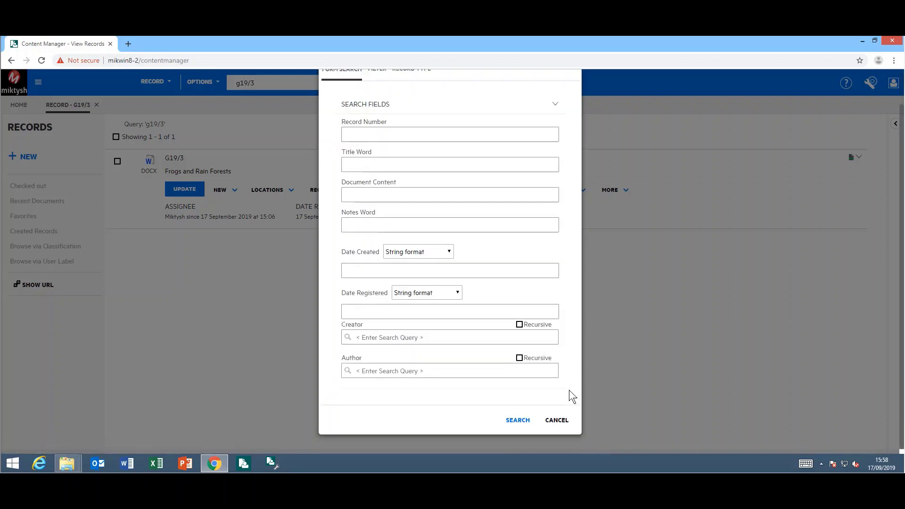
{"action": "left_click", "coordinate": [553, 421]}
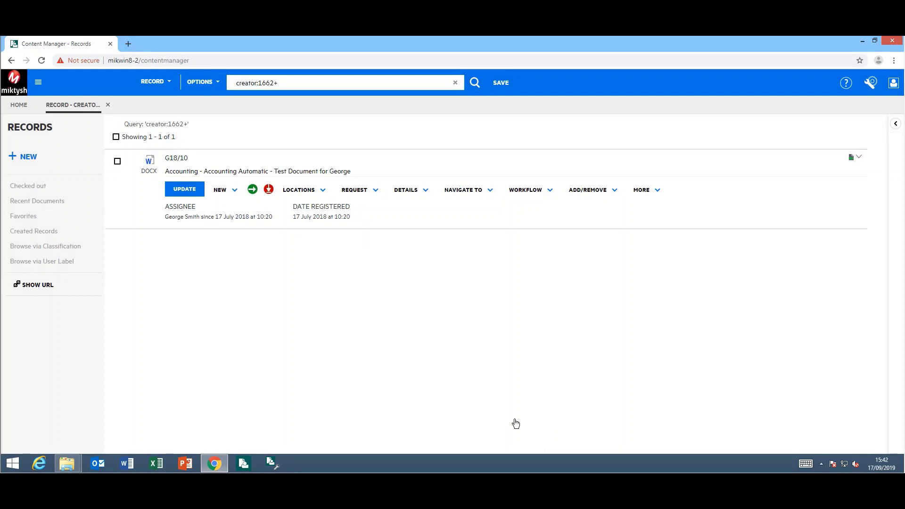
{"action": "left_click", "coordinate": [107, 105]}
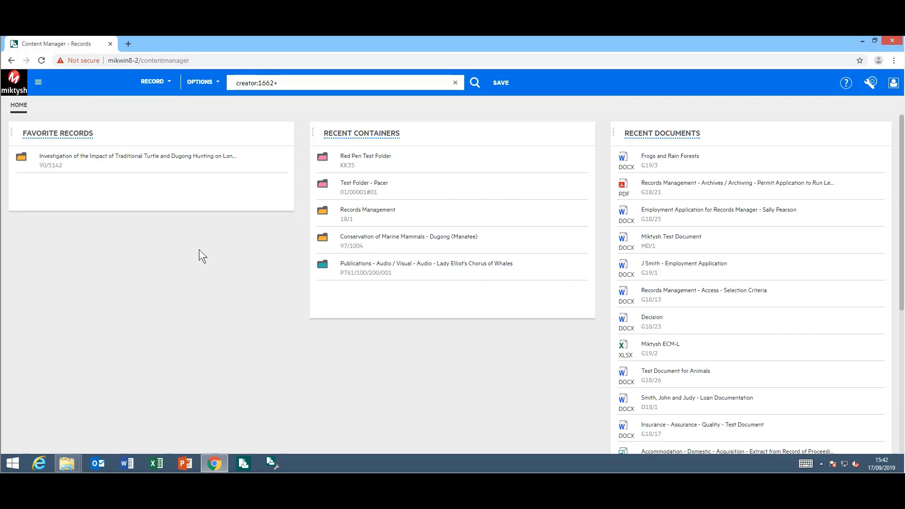